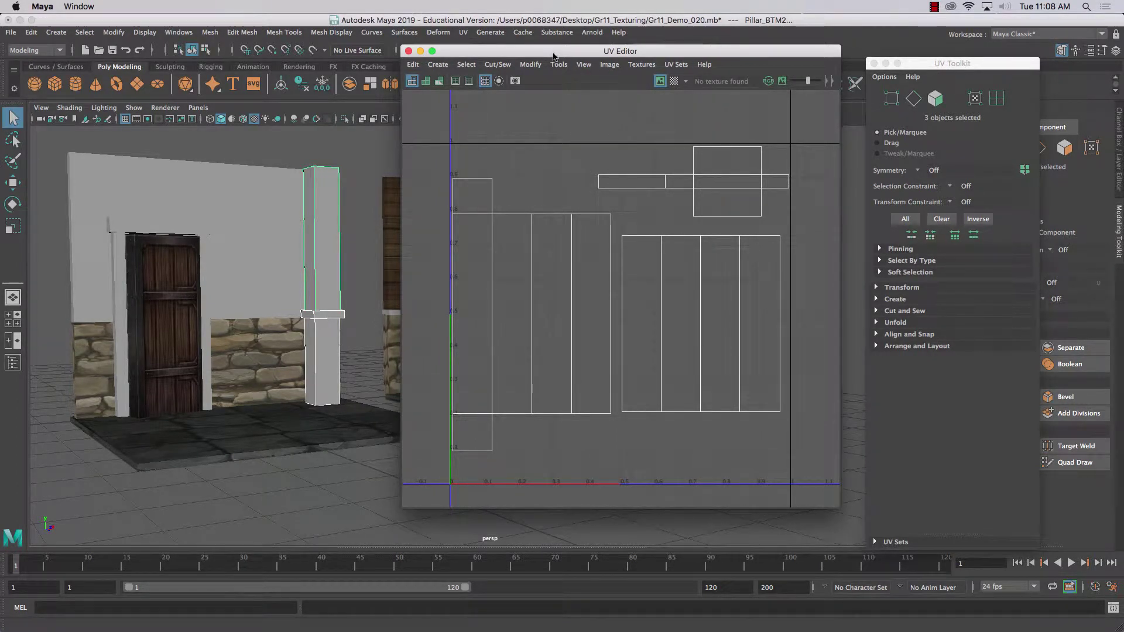
- Move the UV Editor window to the right of the scene
drag(554, 56, 552, 119)
scroll(244, 340, down, 5)
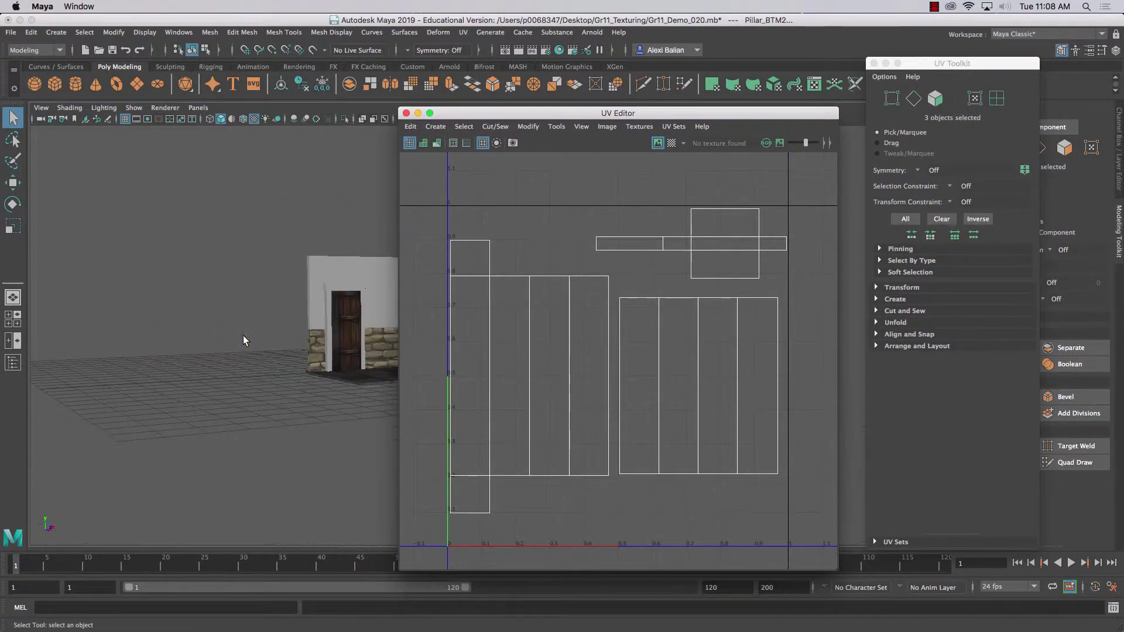
scroll(244, 341, up, 5)
drag(490, 117, 718, 118)
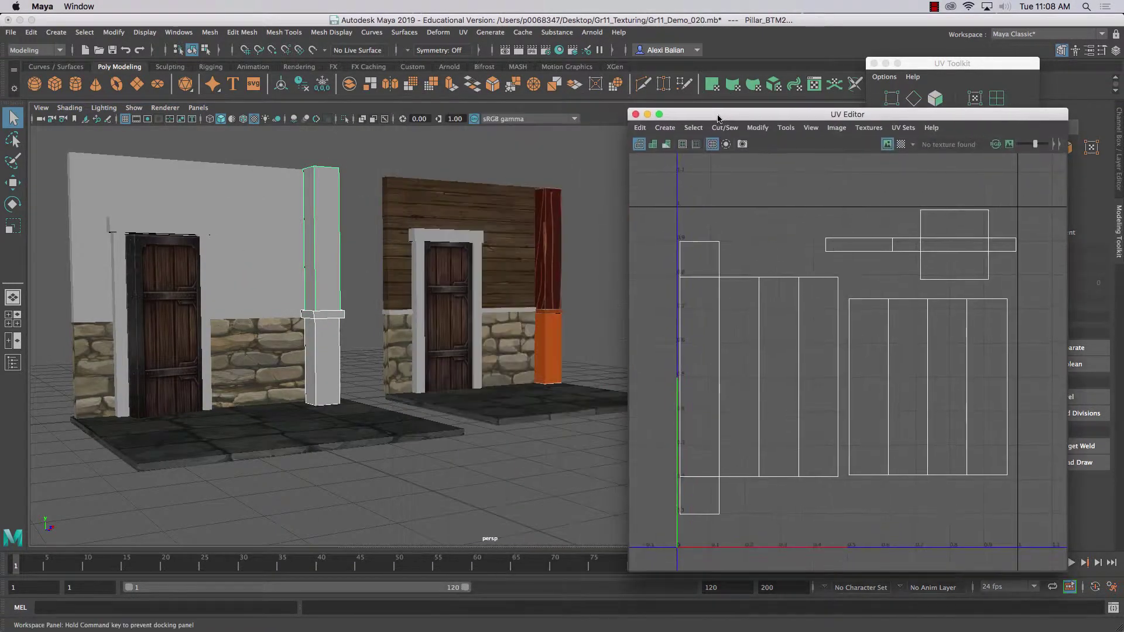
- Turn on Wireframe on Shaded and select the pillar's upper part, ledge and lower part
click(318, 256)
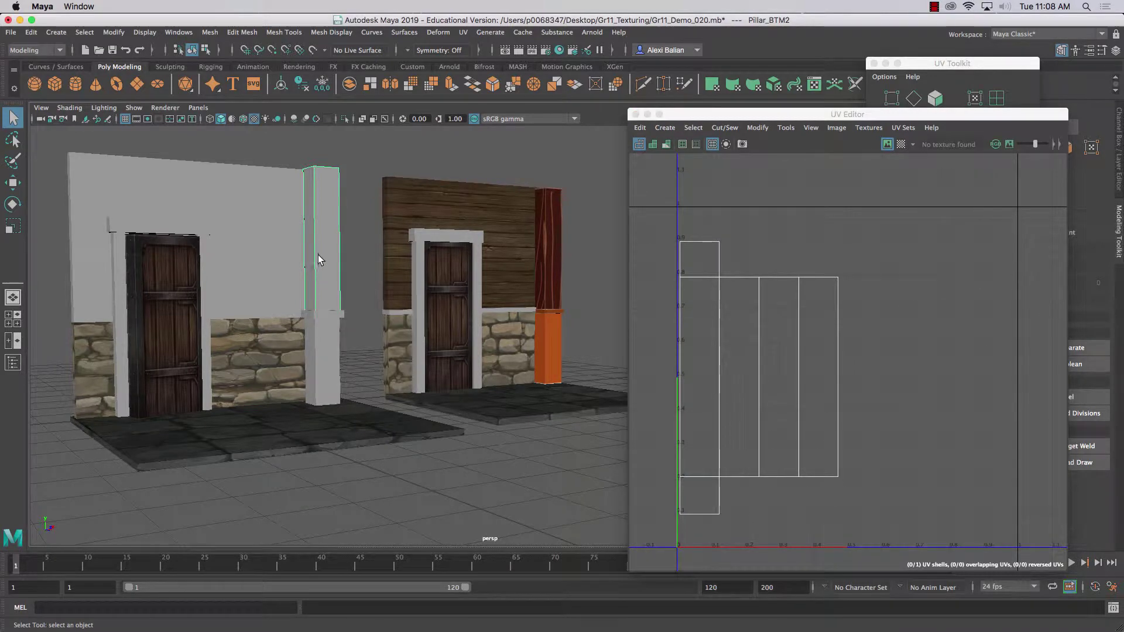
click(244, 116)
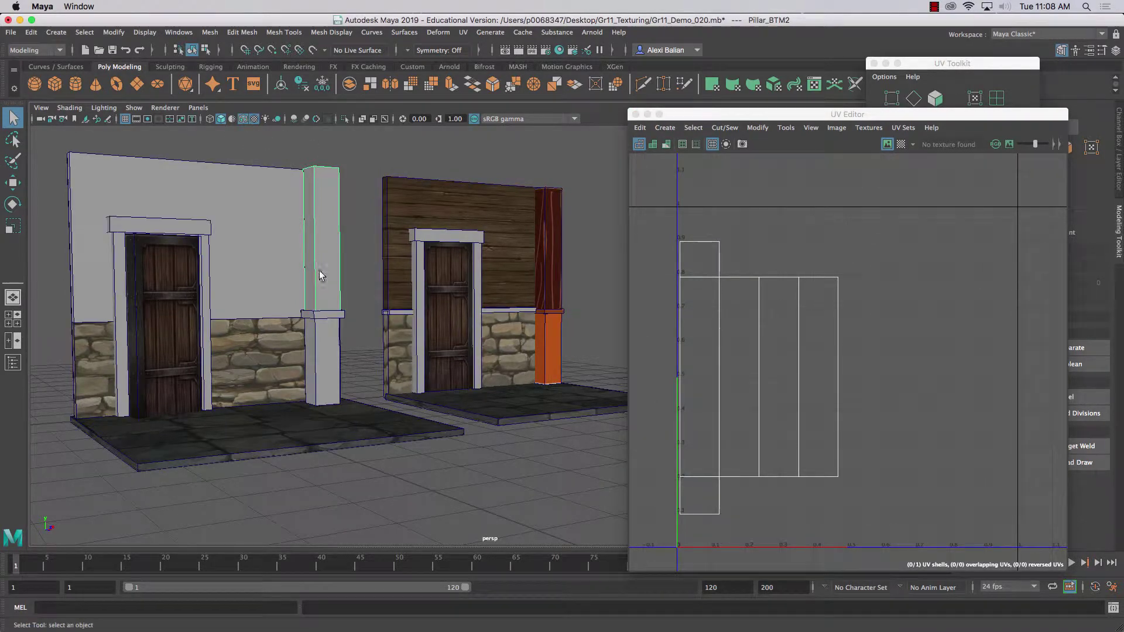
click(322, 358)
click(324, 319)
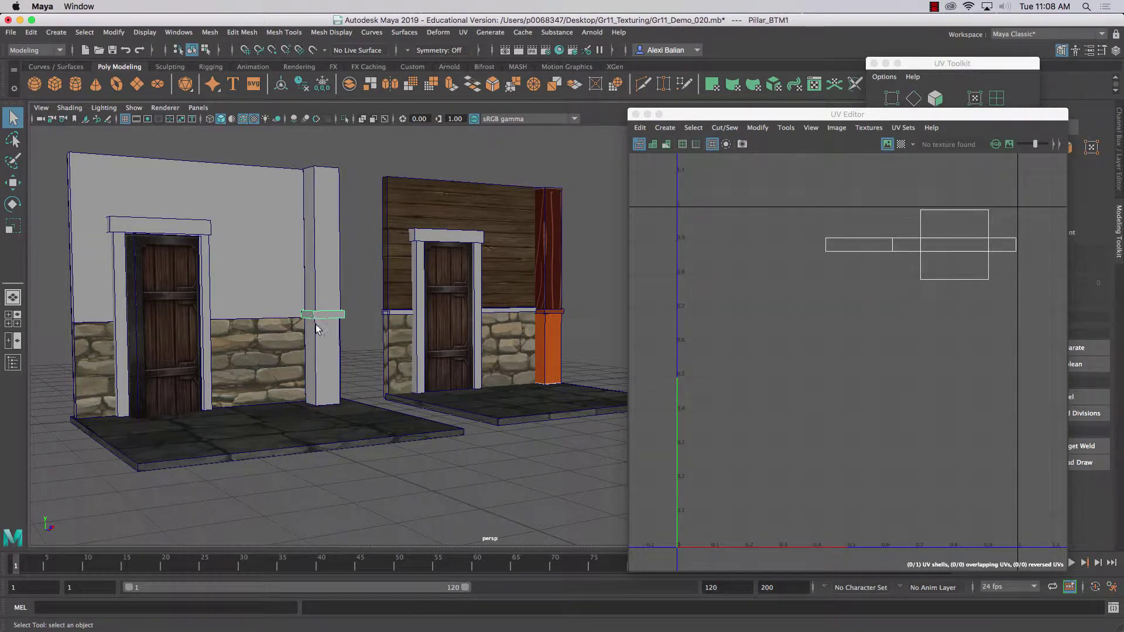
shift+click(314, 341)
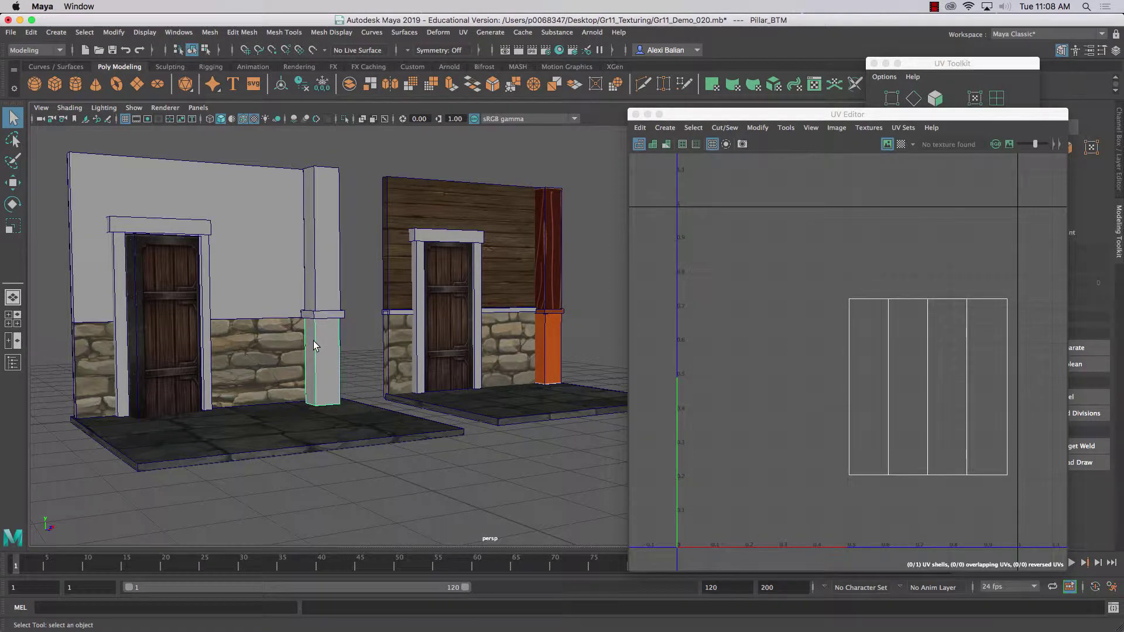
shift+click(330, 284)
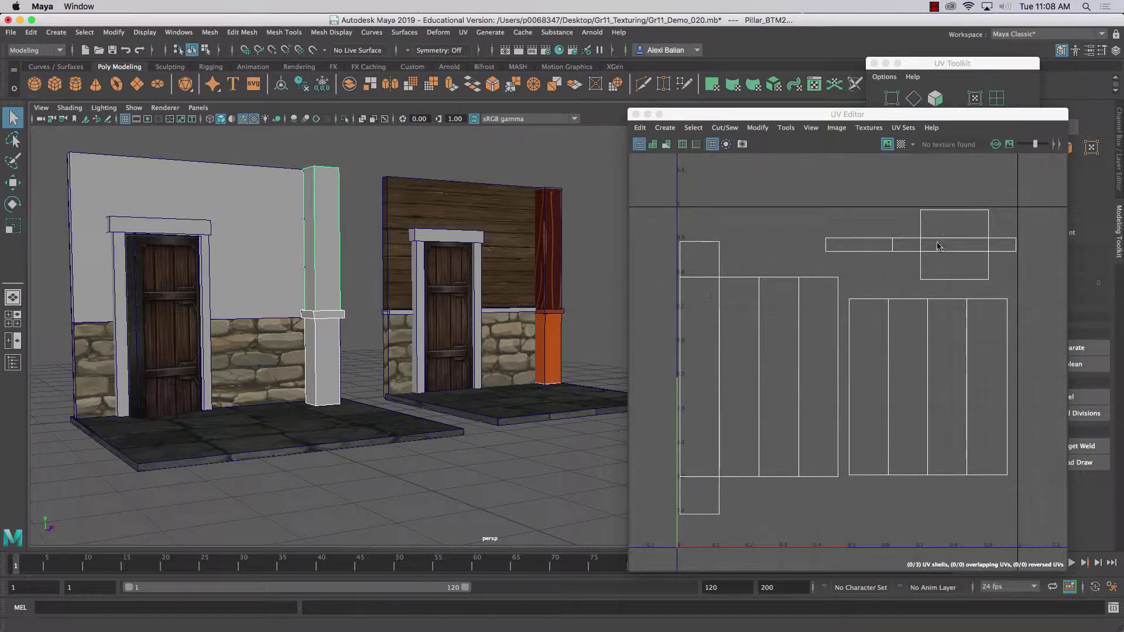
- Reselect the upper pillar, ledge and lower pillar, and zoom the UV Editor onto their shells
click(233, 225)
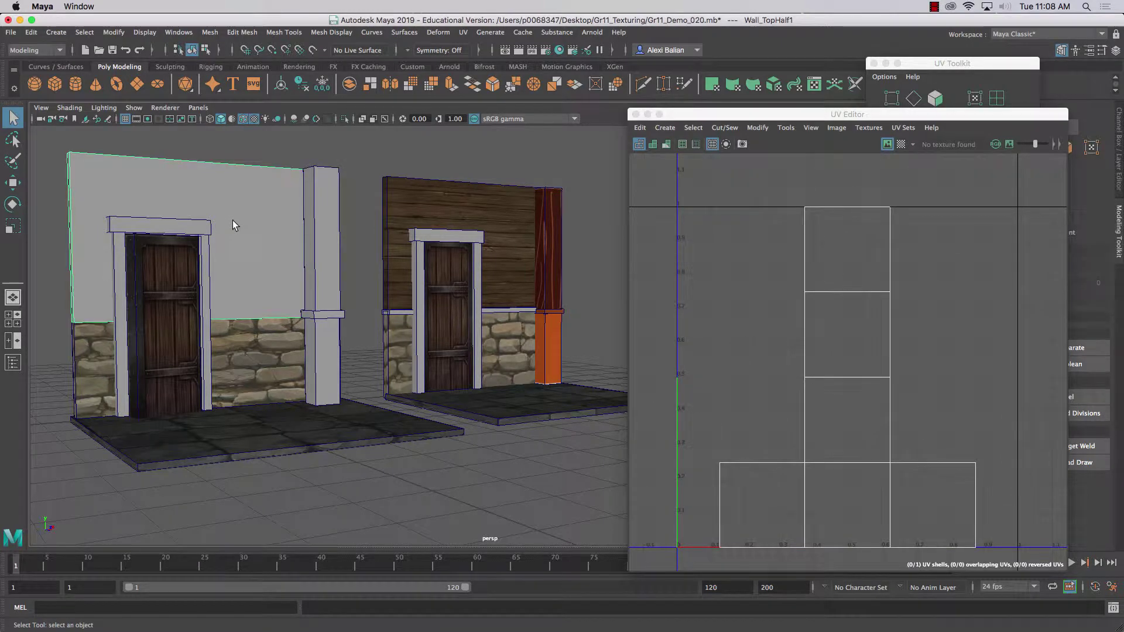
click(329, 227)
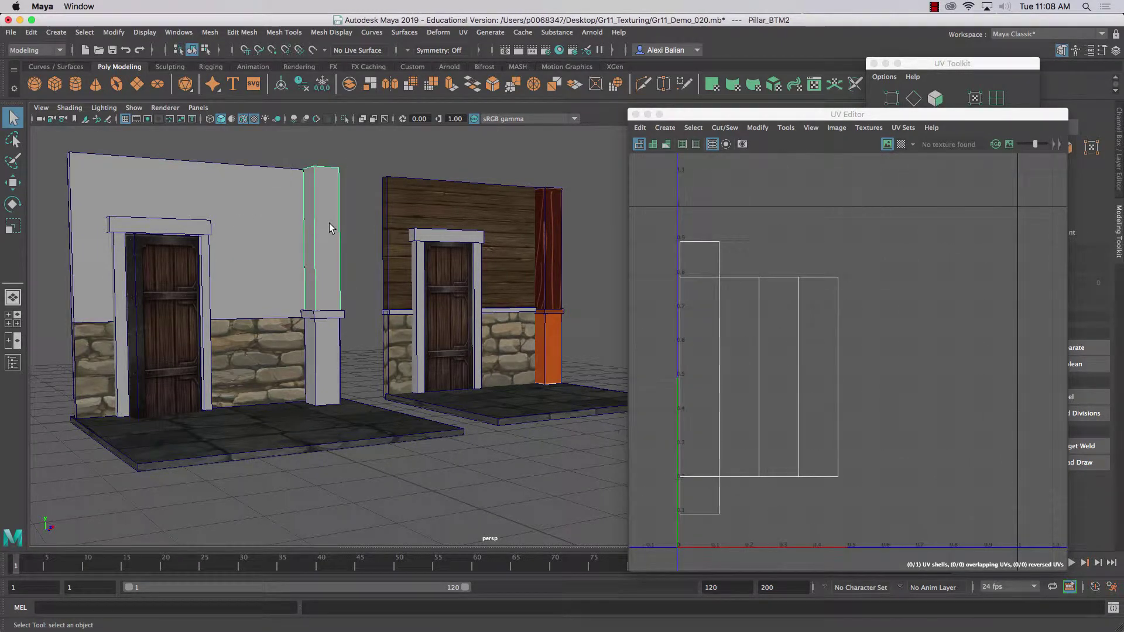
shift+click(321, 314)
shift+click(321, 338)
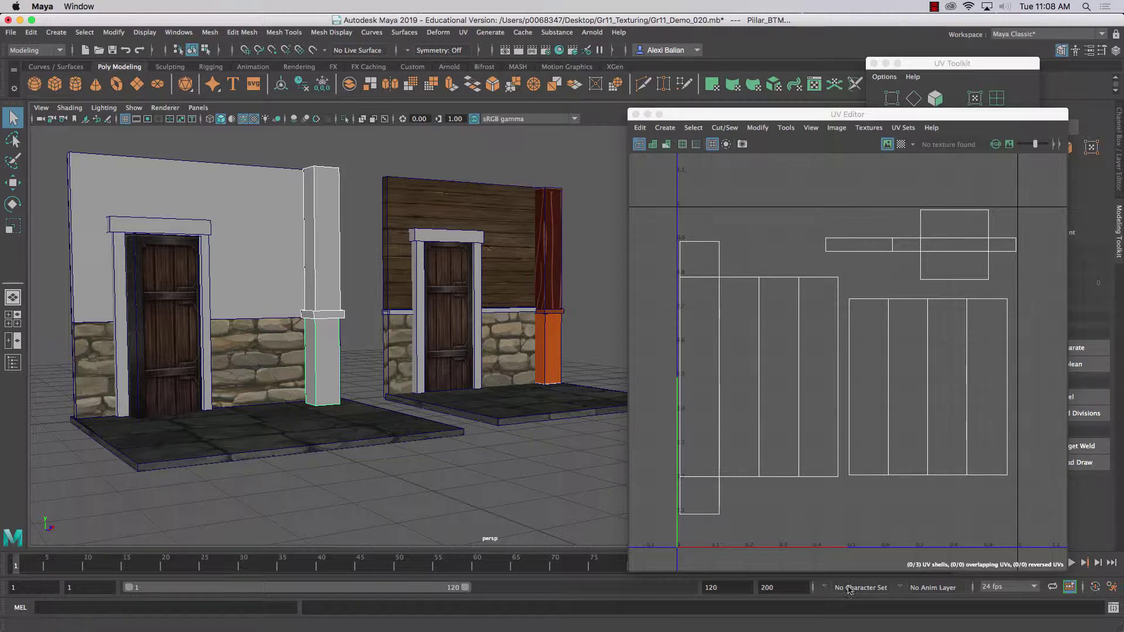
scroll(780, 343, down, 3)
scroll(780, 340, up, 5)
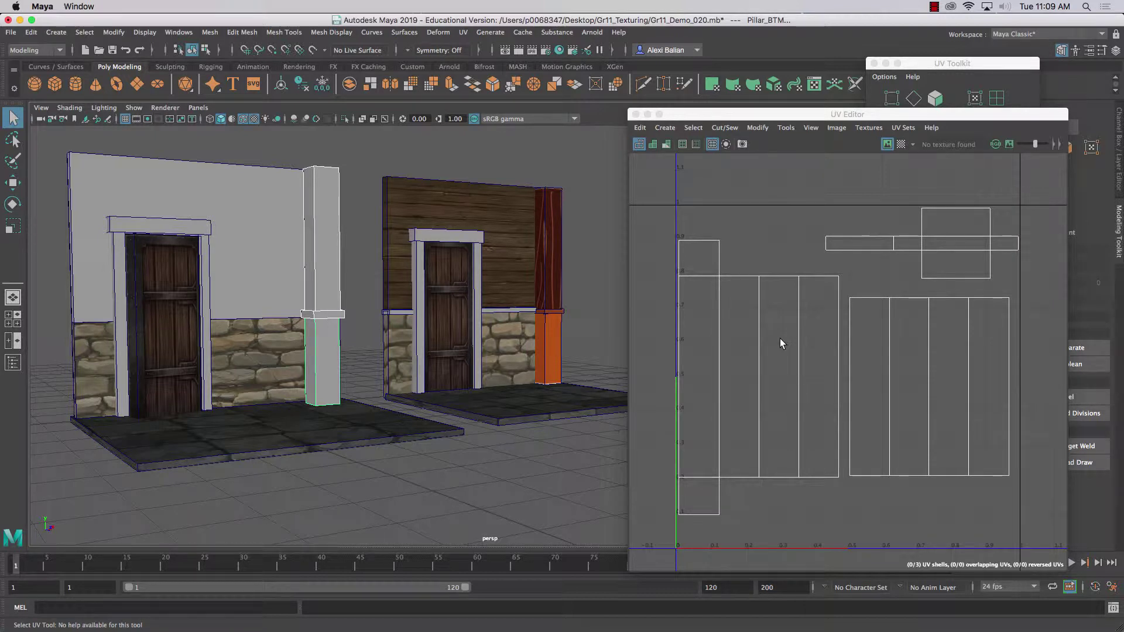
scroll(777, 315, up, 1)
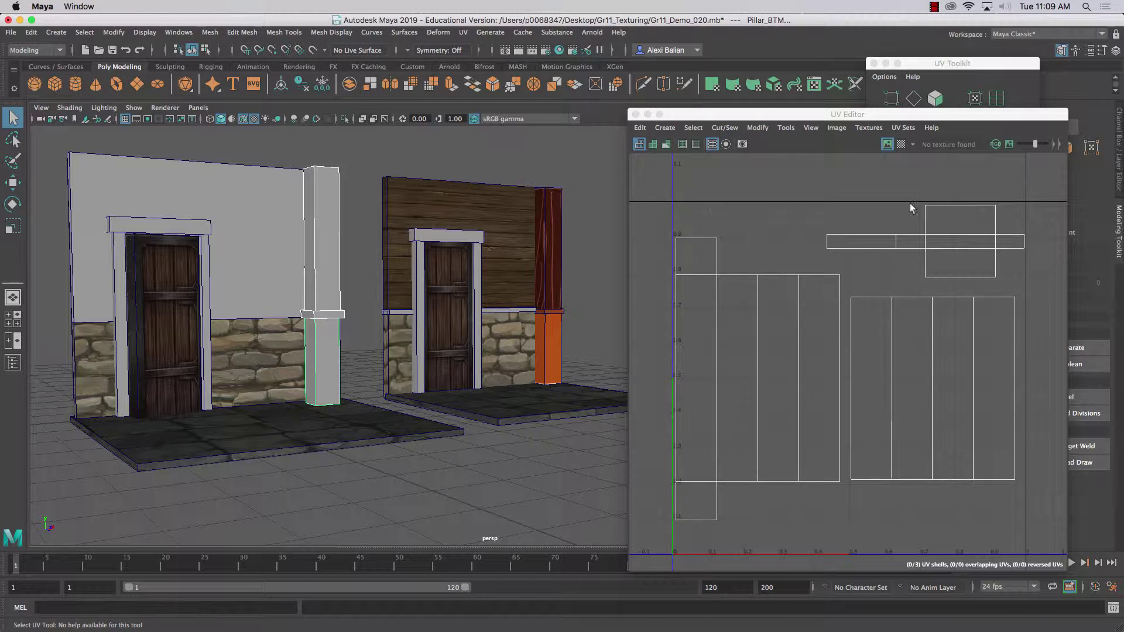
- Set the UV snapshot width to 1024 in the UV Snapshot options
click(743, 144)
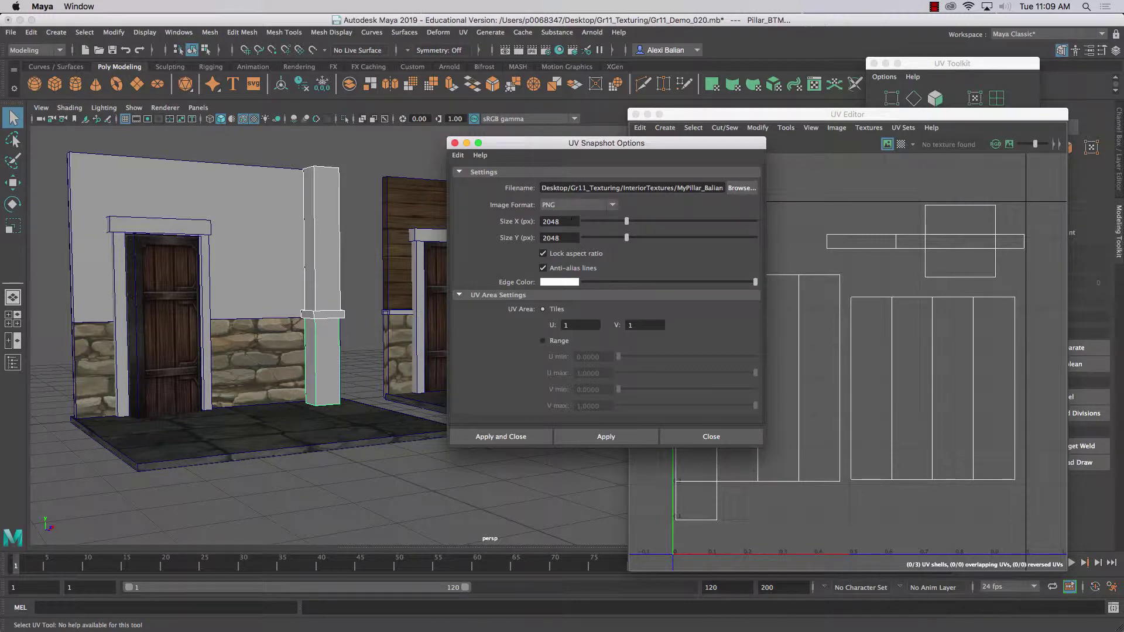
double_click(571, 221)
text(1024)
key(Tab)
- Set the snapshot output file to MyPillar_01 in the InteriorTextures folder
click(741, 187)
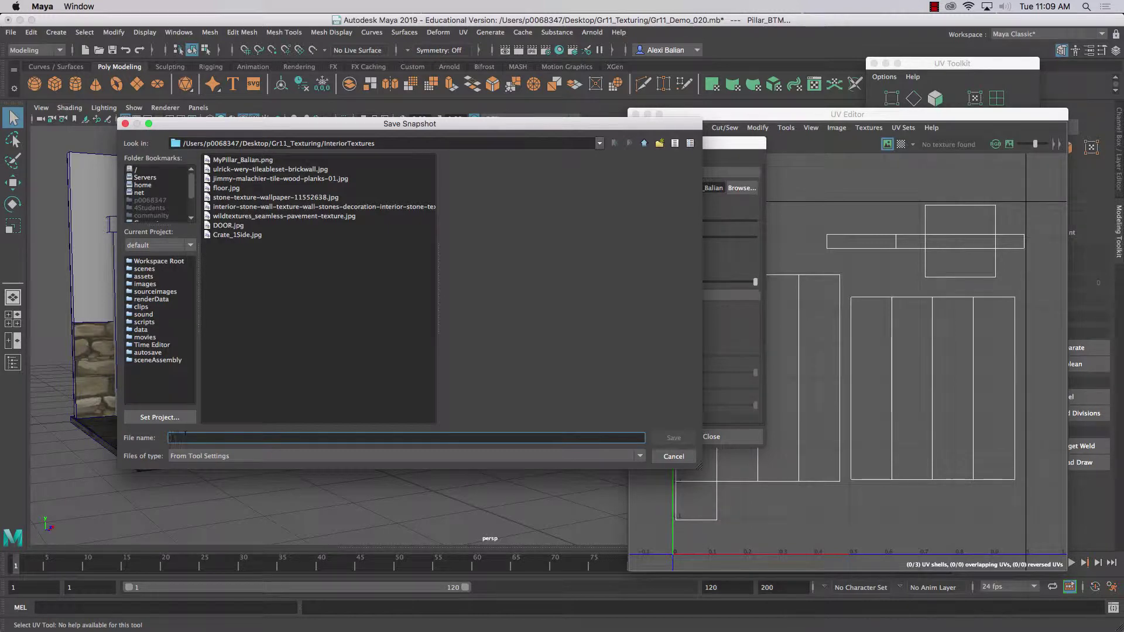
text(MyP)
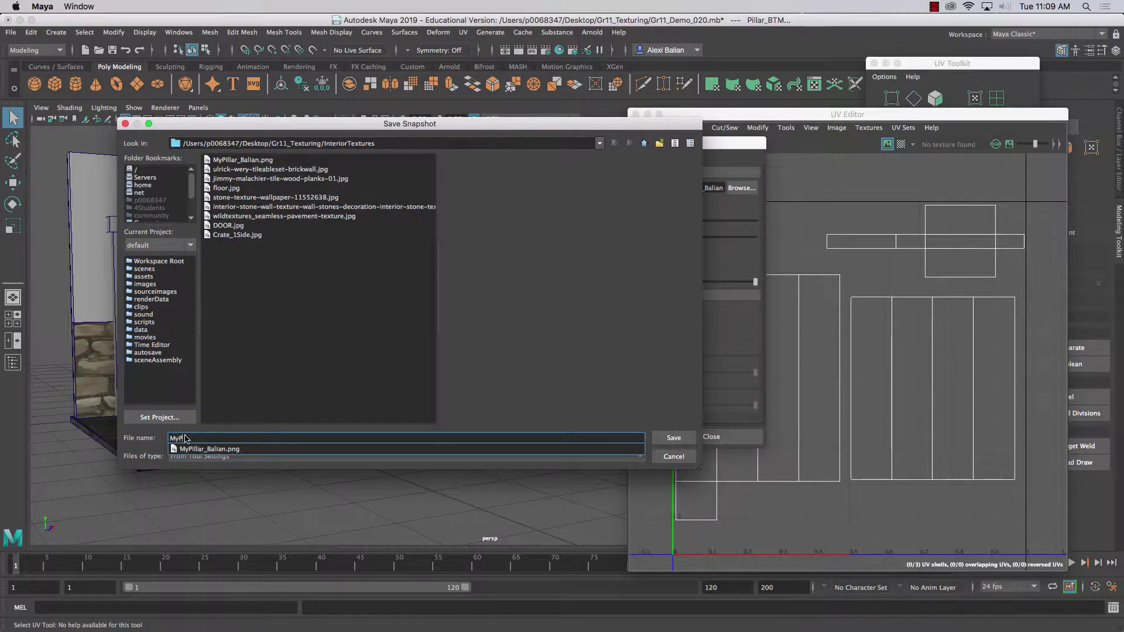
text(illar_01)
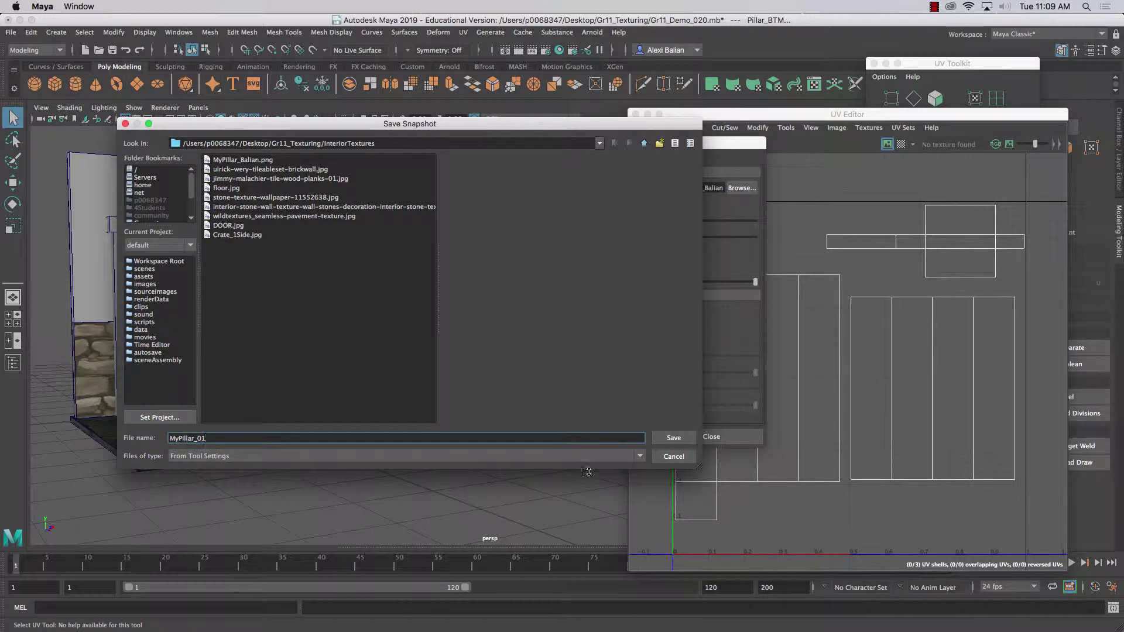
click(674, 437)
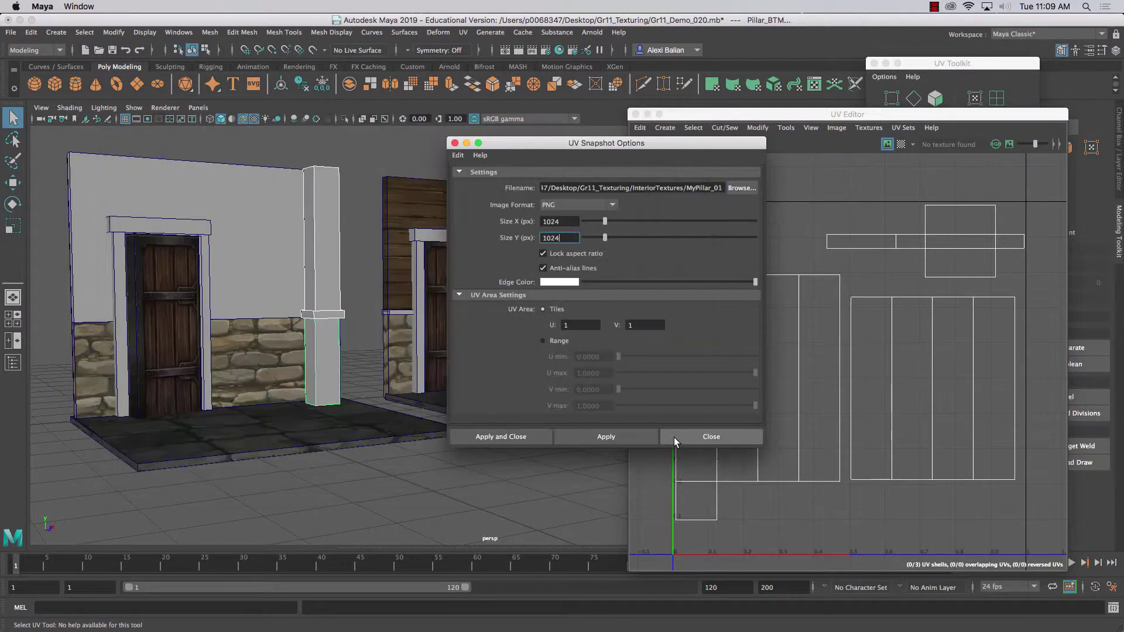
- Keep PNG as the image format and export the 1024 × 1024 UV snapshot
click(592, 203)
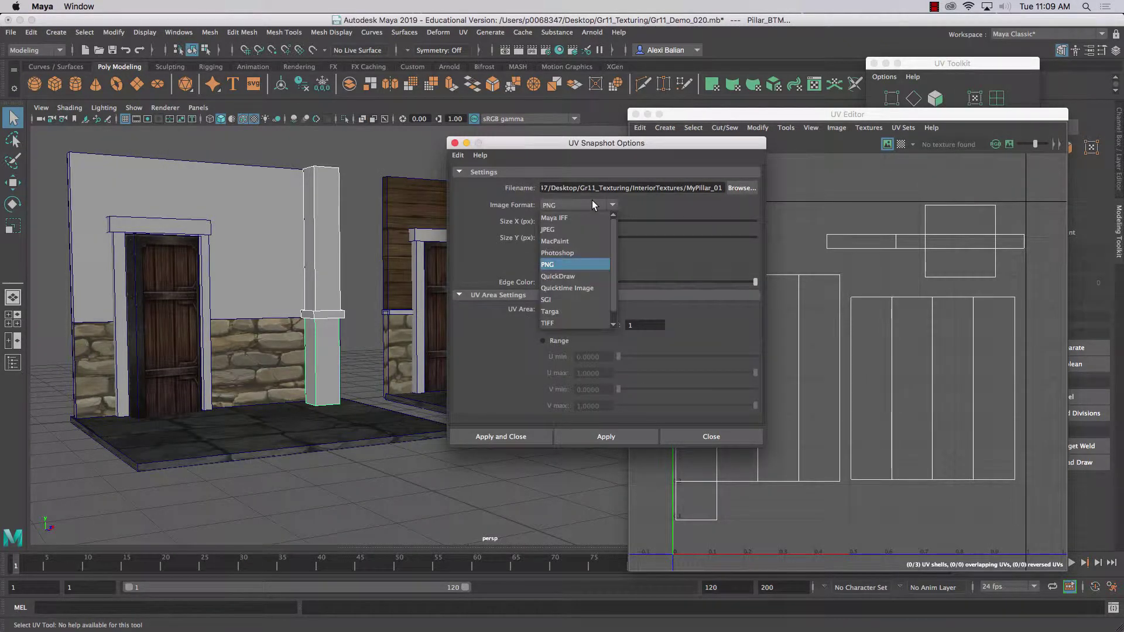
click(552, 267)
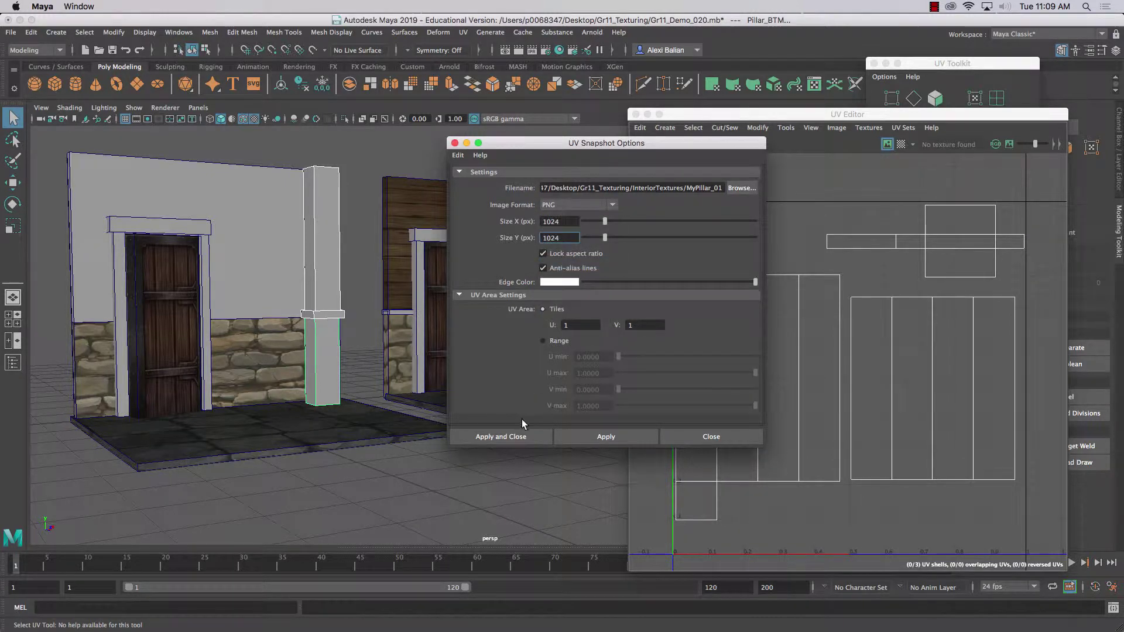
click(511, 438)
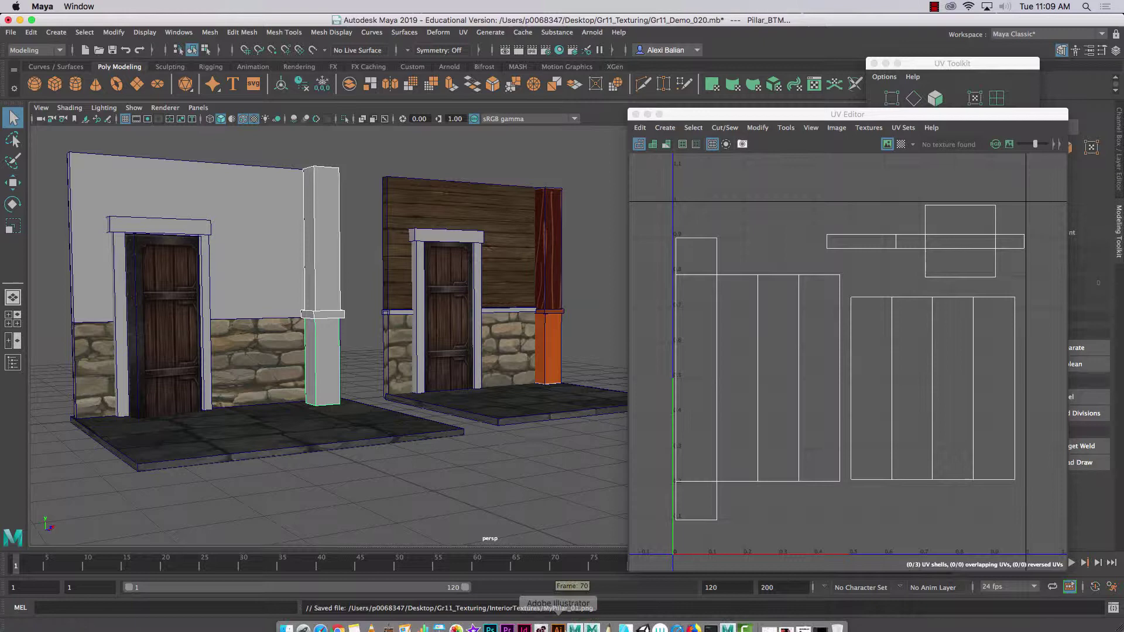
- Launch SketchBook and open MyPillar_01.png from Gr11_Texturing/InteriorTextures
click(609, 628)
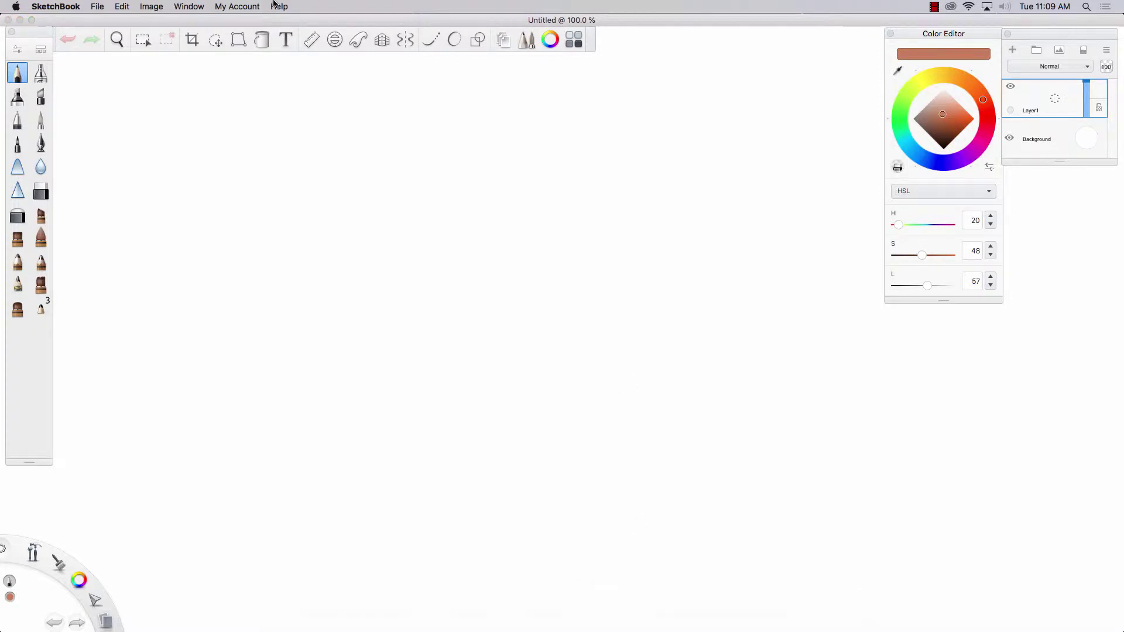
click(97, 6)
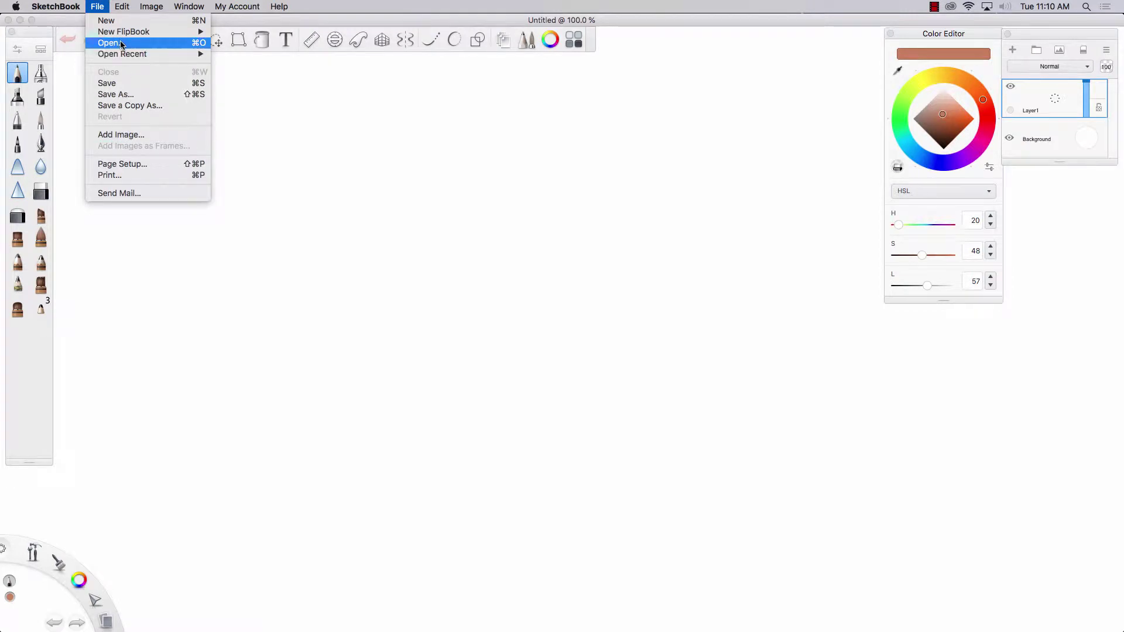
click(121, 44)
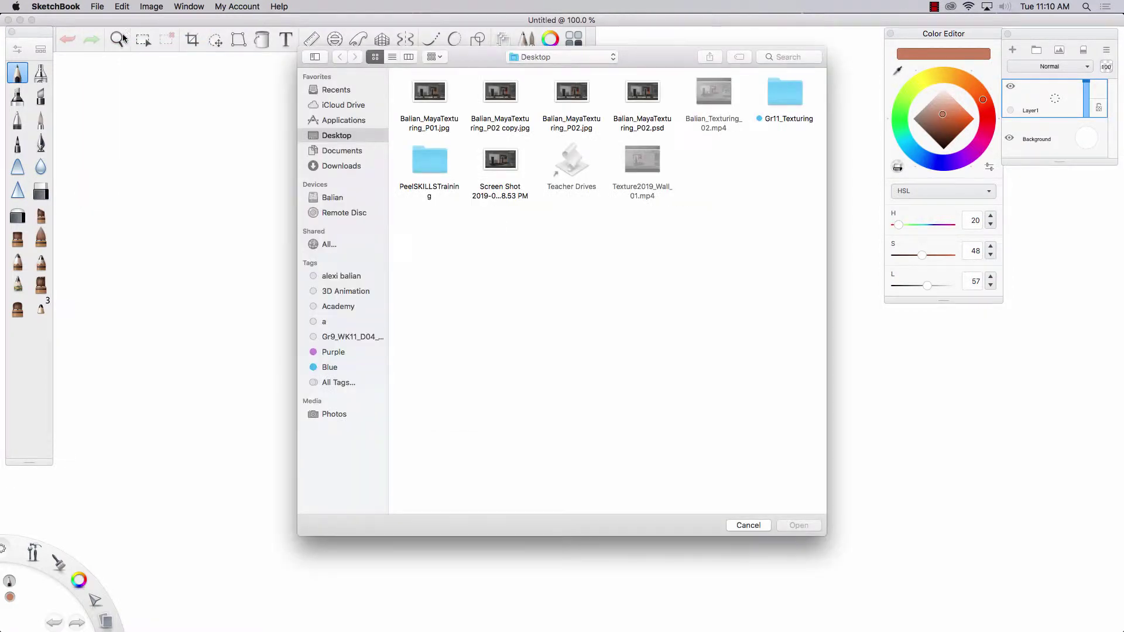
double_click(788, 93)
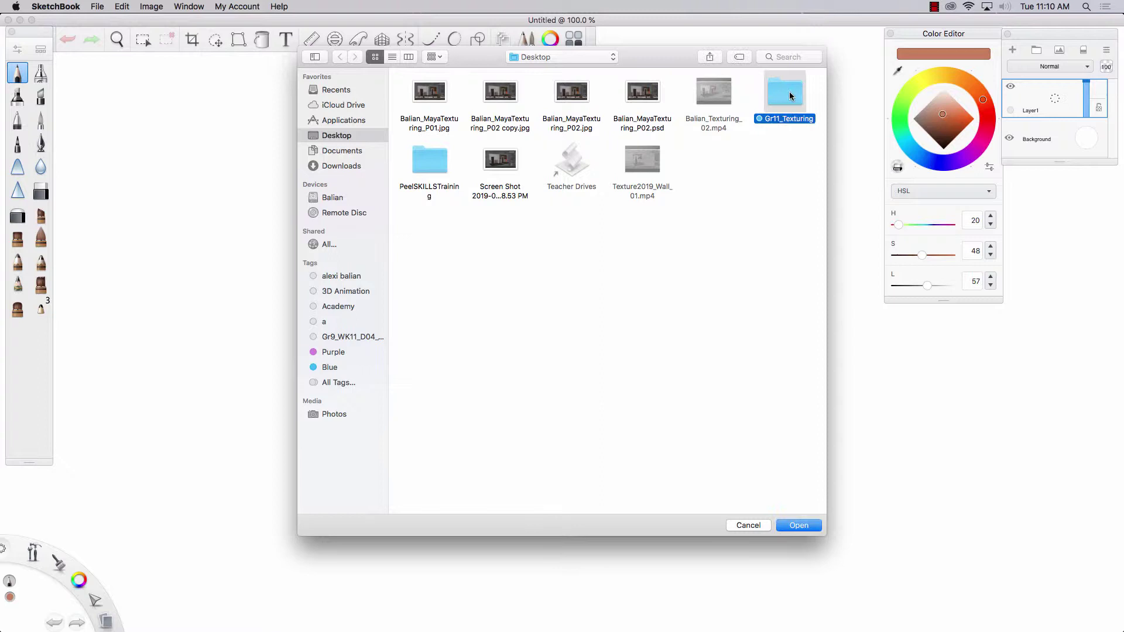
double_click(648, 232)
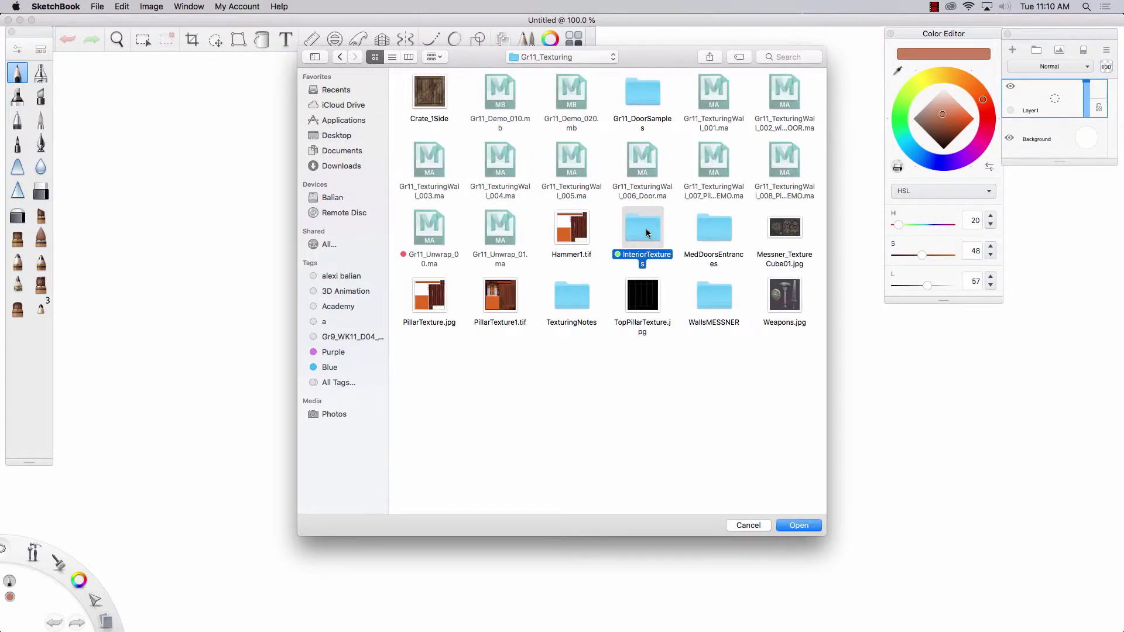
click(392, 57)
click(439, 89)
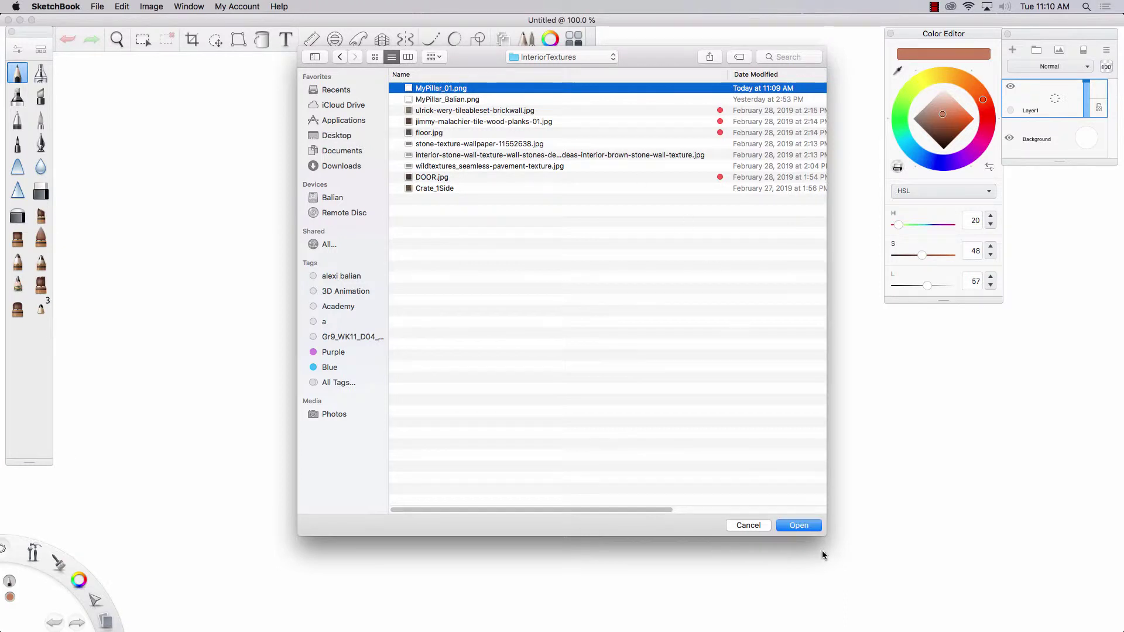
click(798, 525)
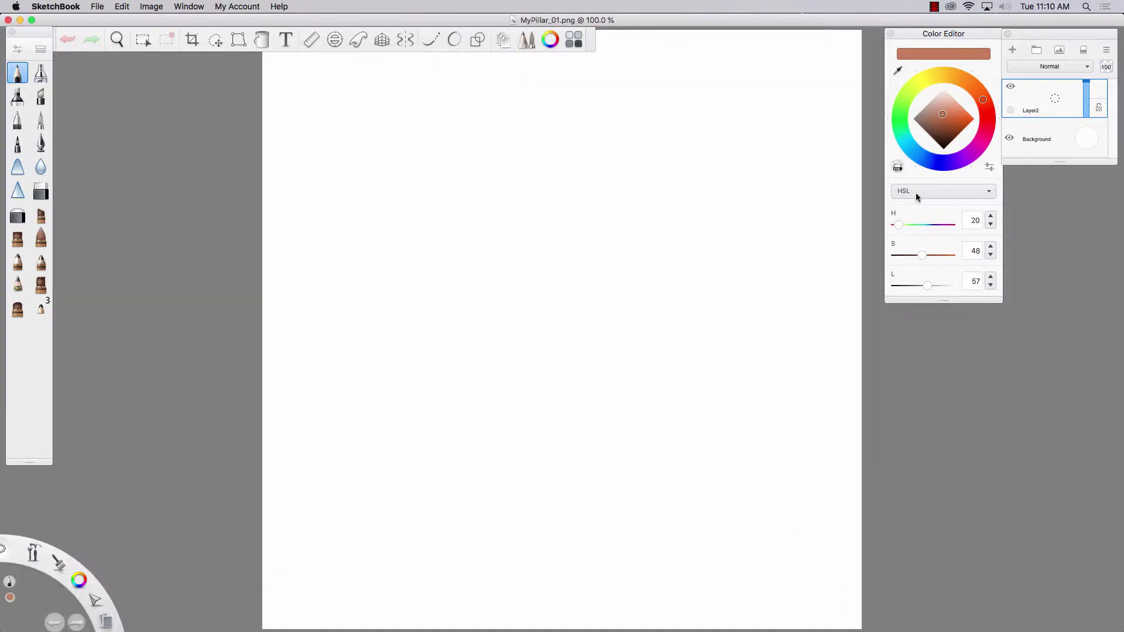
- Make the Background layer colour black
click(1090, 140)
click(1070, 140)
click(1068, 141)
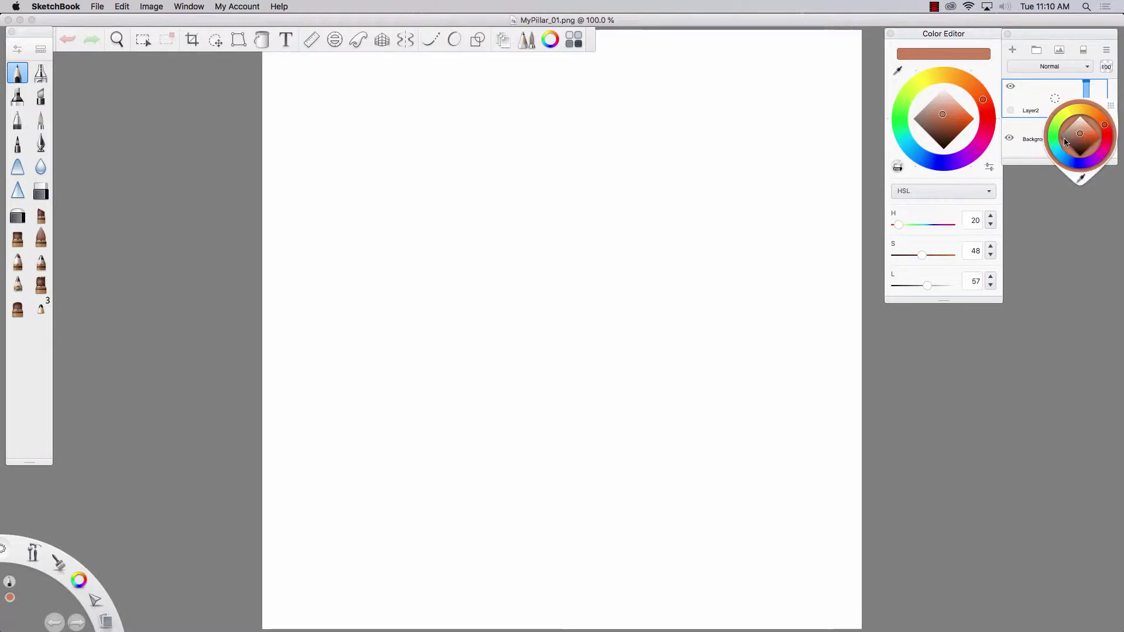
click(1069, 141)
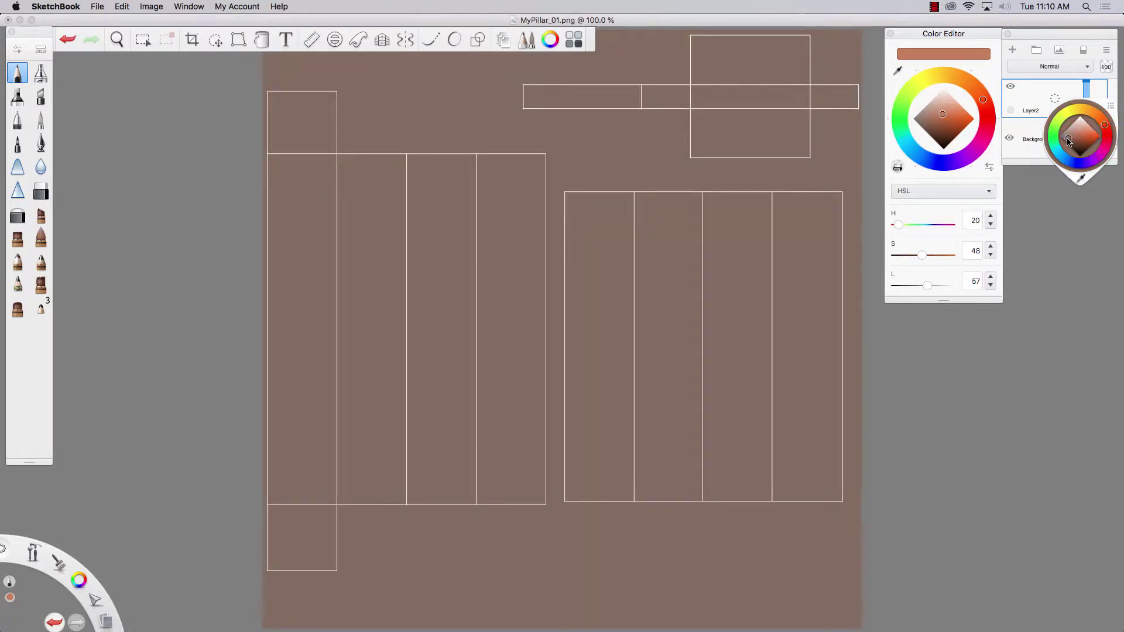
drag(1068, 139, 1081, 156)
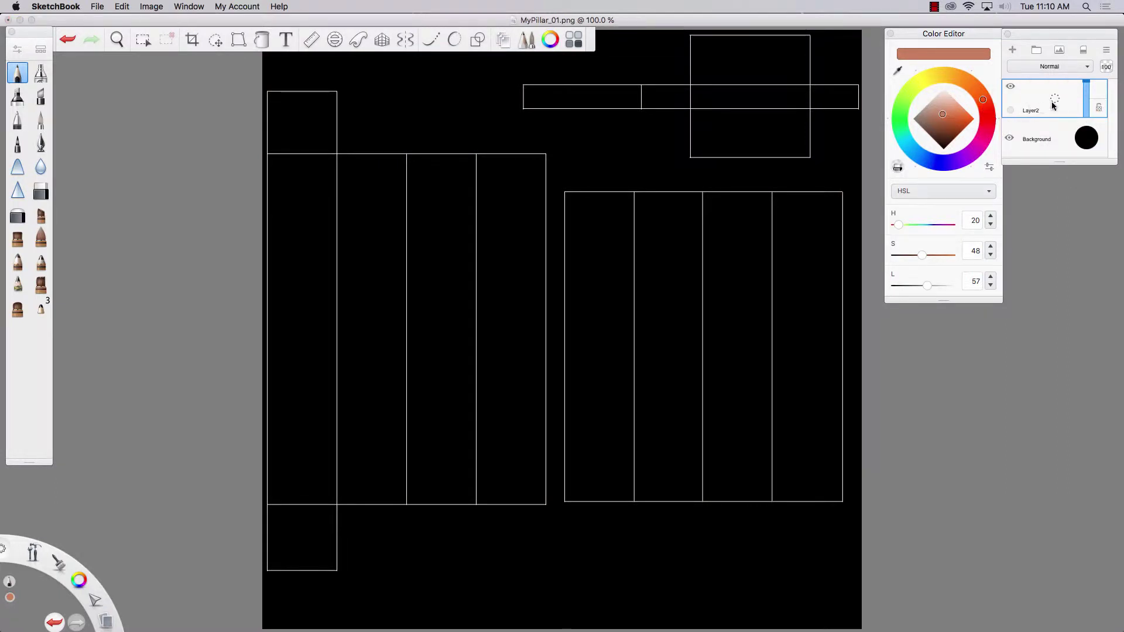
- Rename the UV outline layer to UVs
drag(1055, 100, 1091, 97)
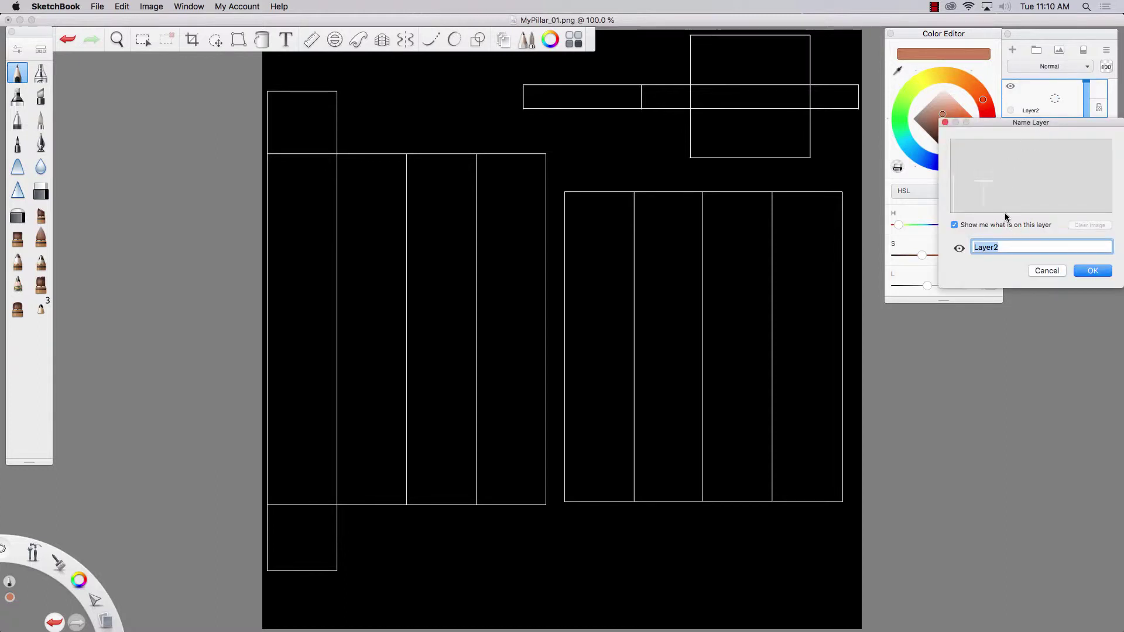
text(UVs)
key(Return)
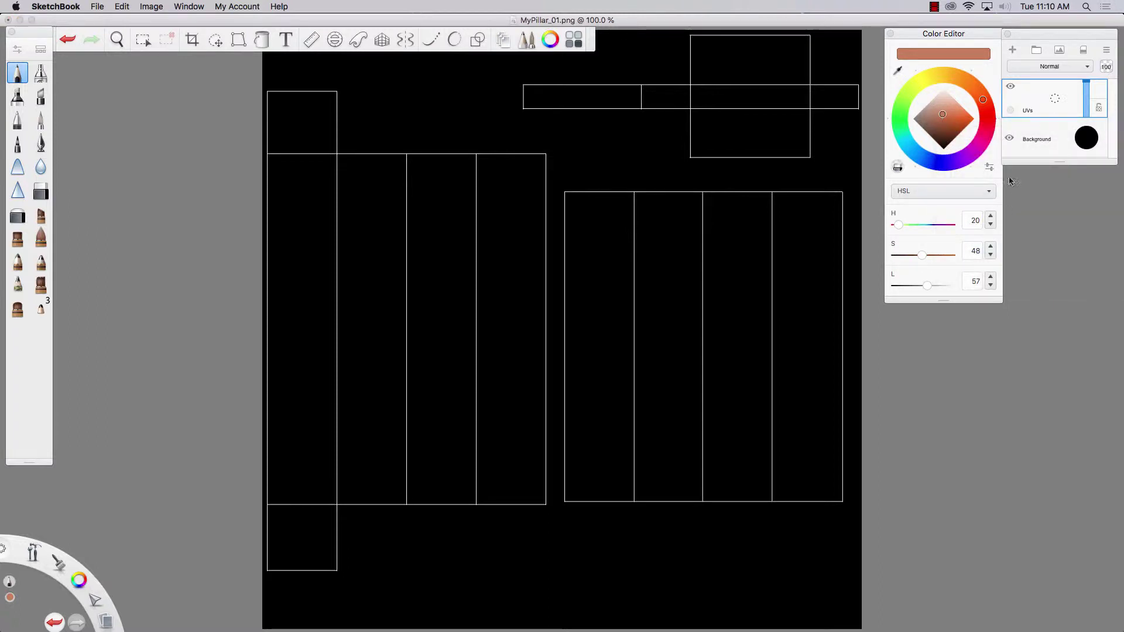
- Add a new layer and rectangle-select the large left block of UV shells
click(1013, 50)
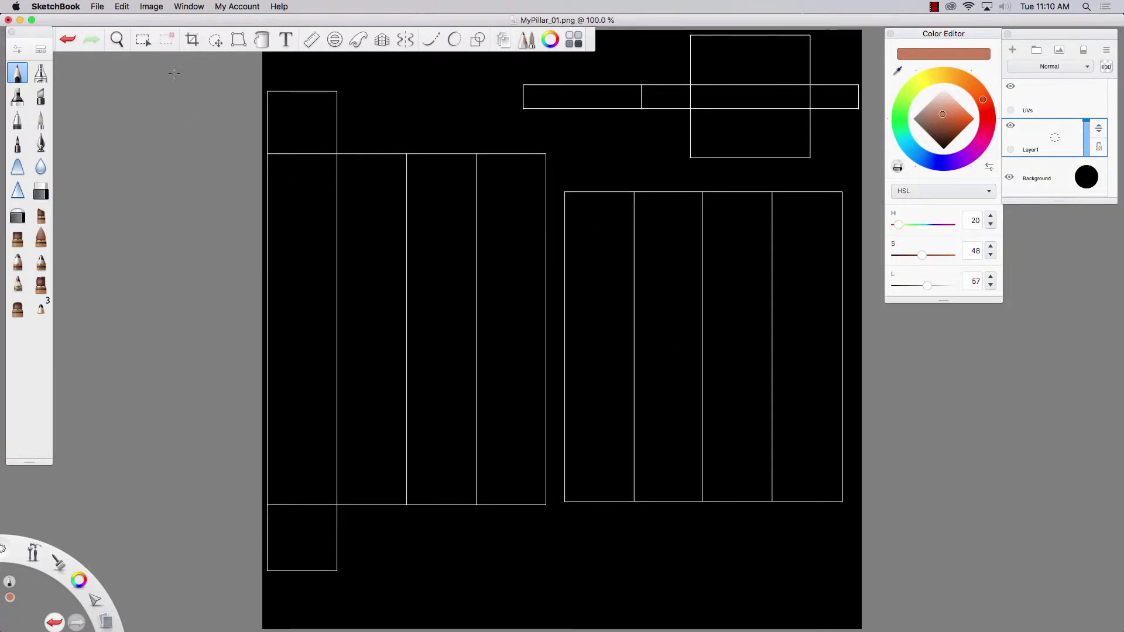
click(144, 41)
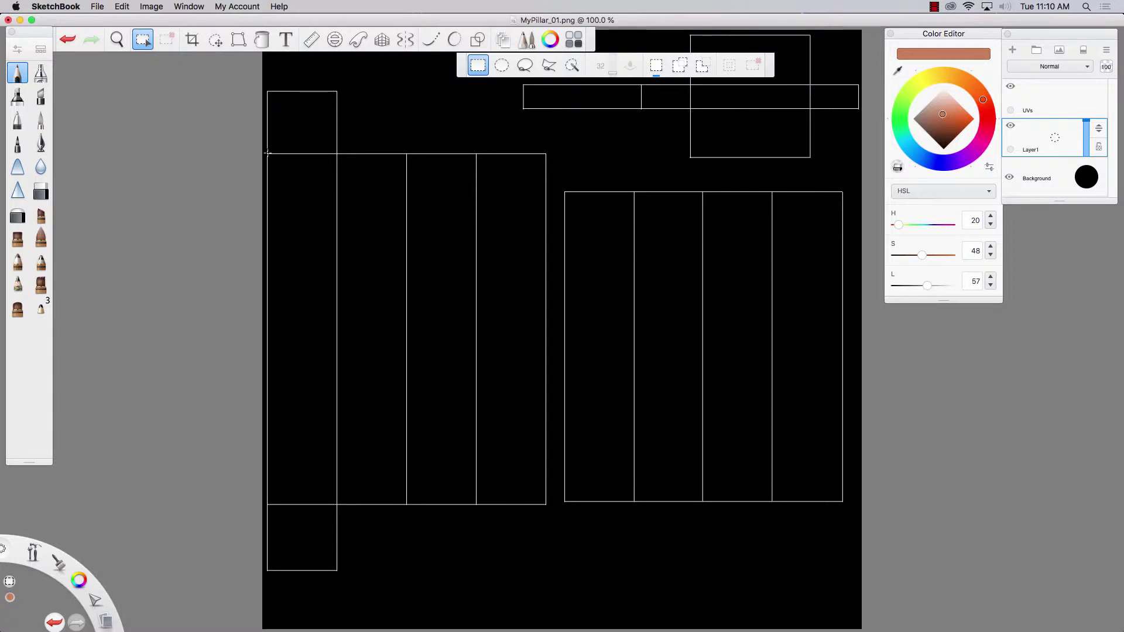
drag(268, 155, 547, 506)
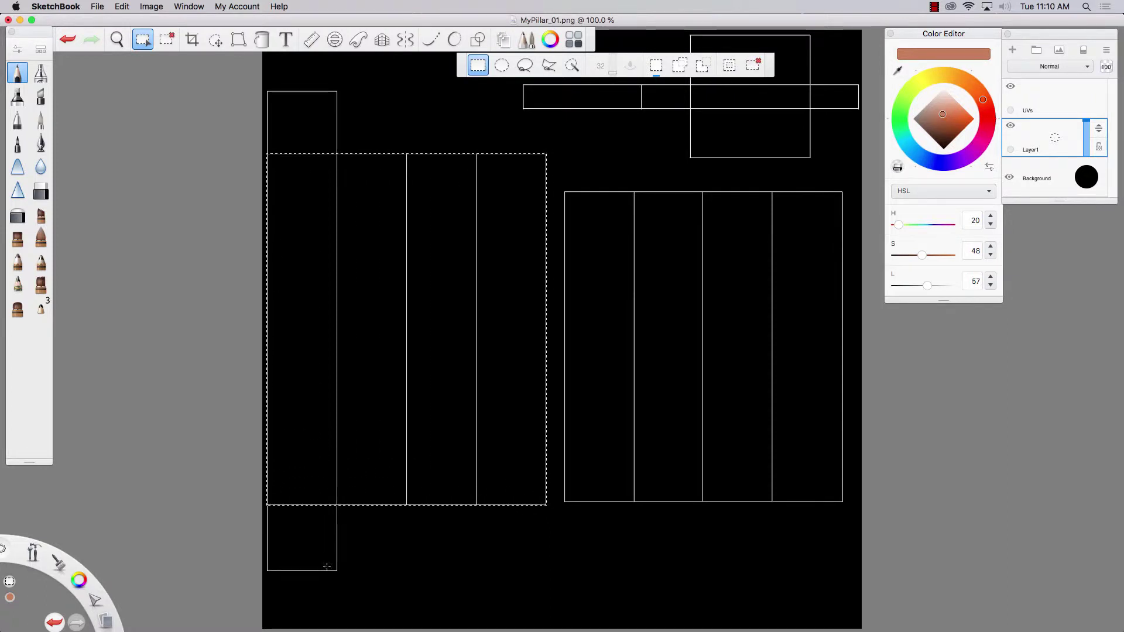
key(shift)
shift+drag(269, 499, 271, 502)
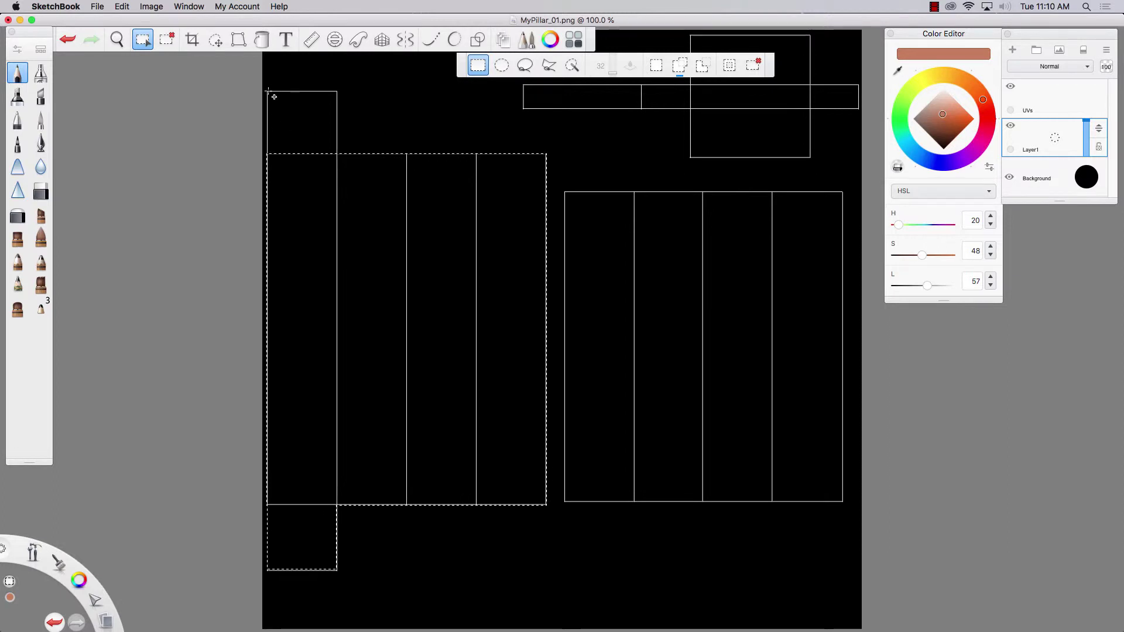
drag(270, 92, 326, 156)
key(super+z)
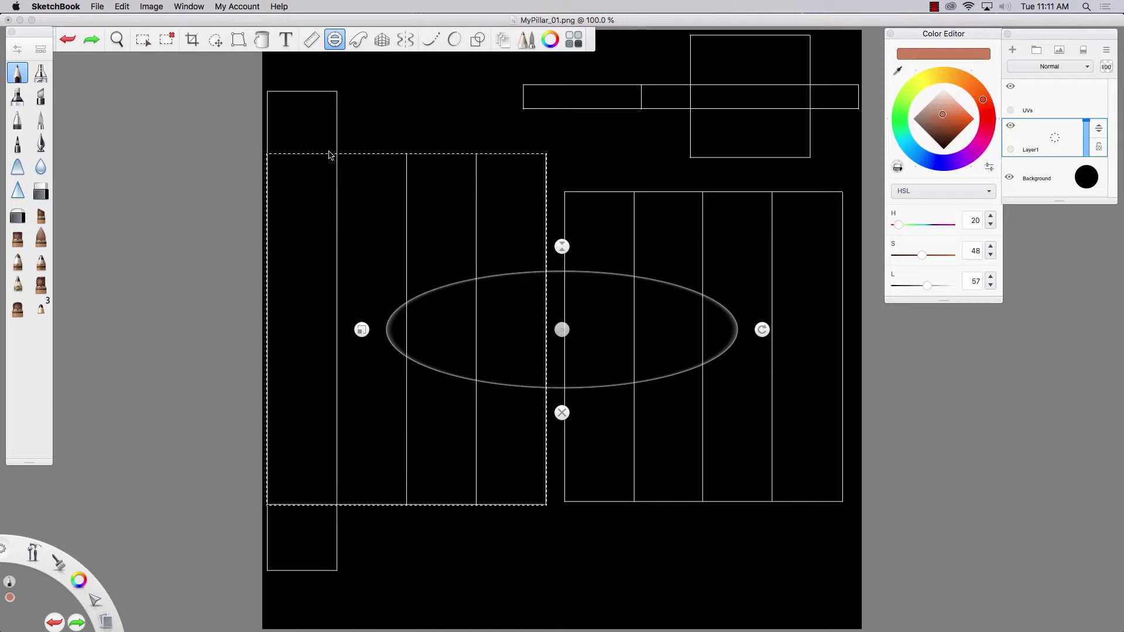
- Extend the selection with the top-left square, left strip, right block and top-right cross
click(562, 412)
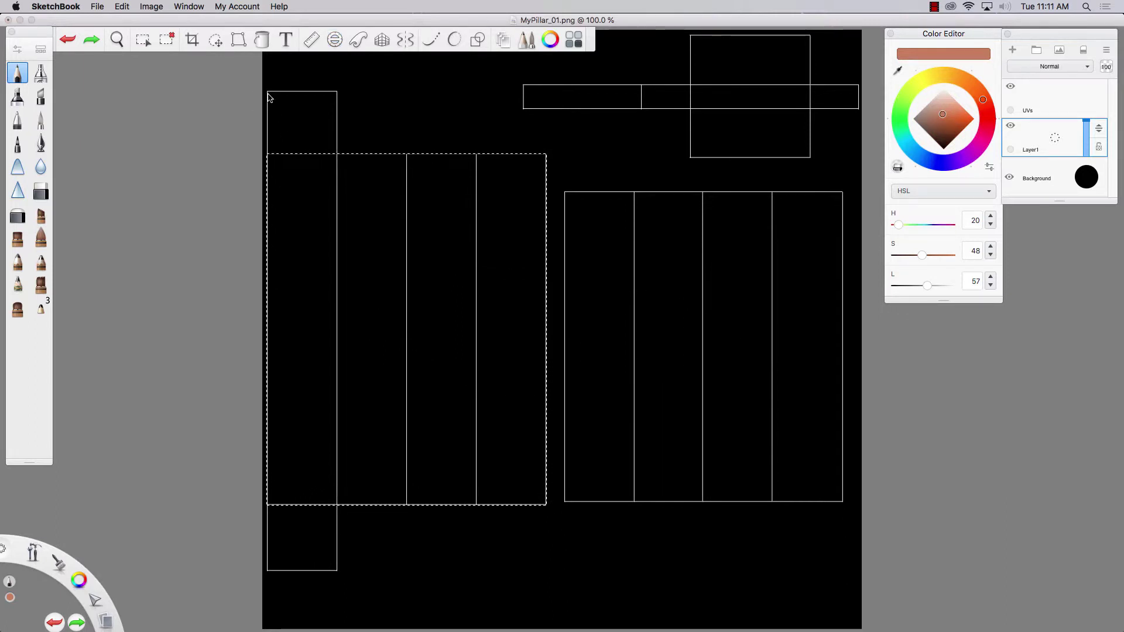
key(m)
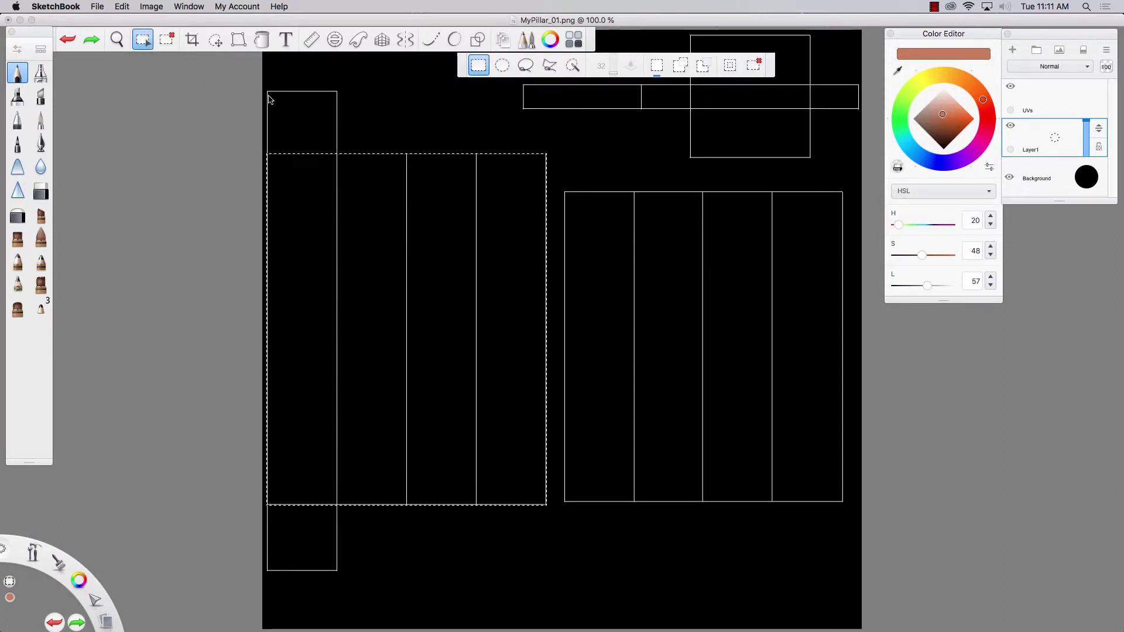
key(shift)
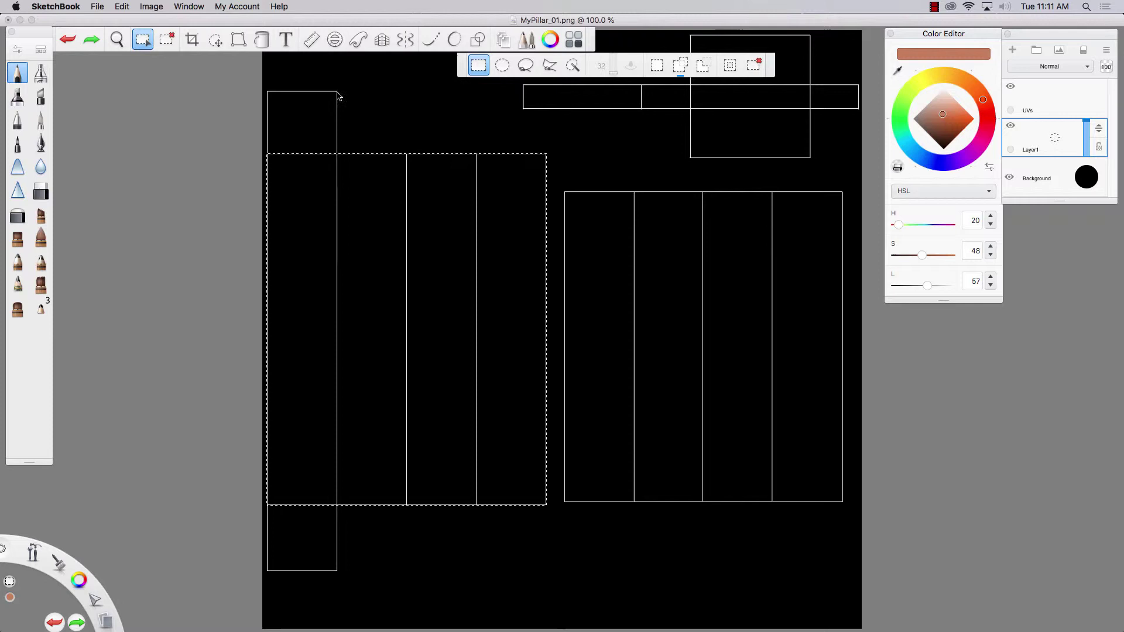
shift+drag(337, 92, 299, 126)
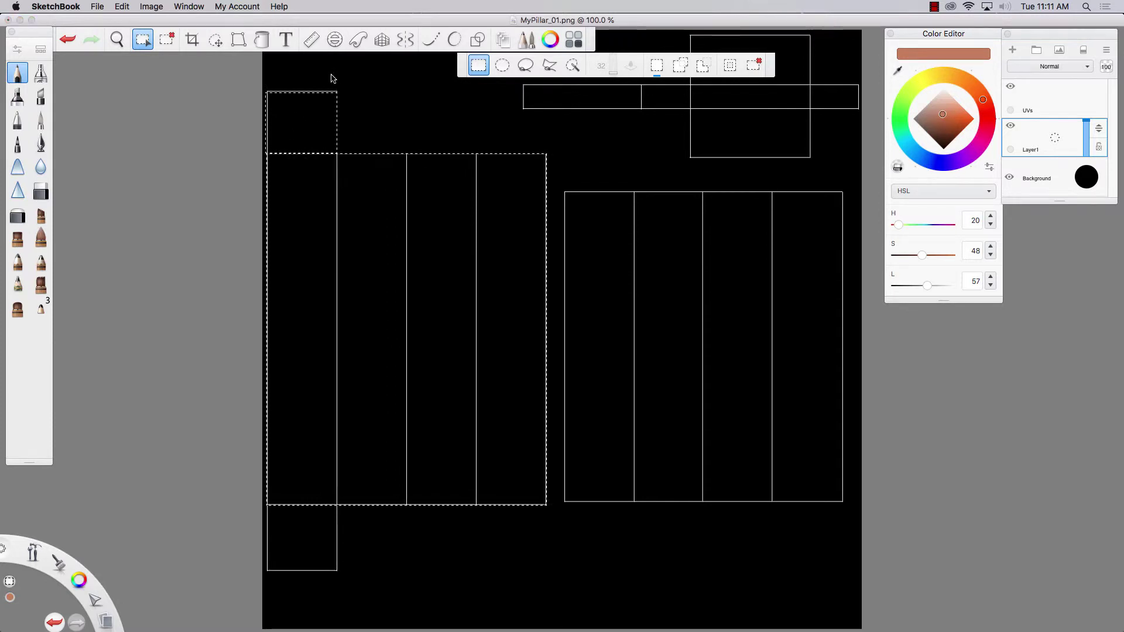
shift+drag(337, 85, 271, 571)
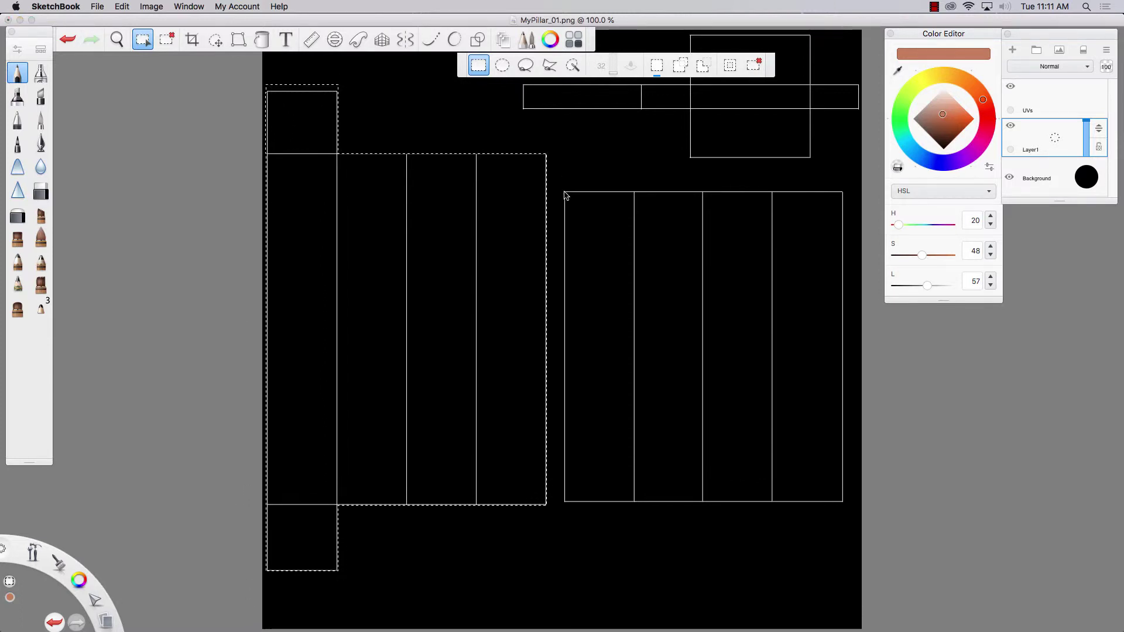
shift+drag(564, 190, 850, 499)
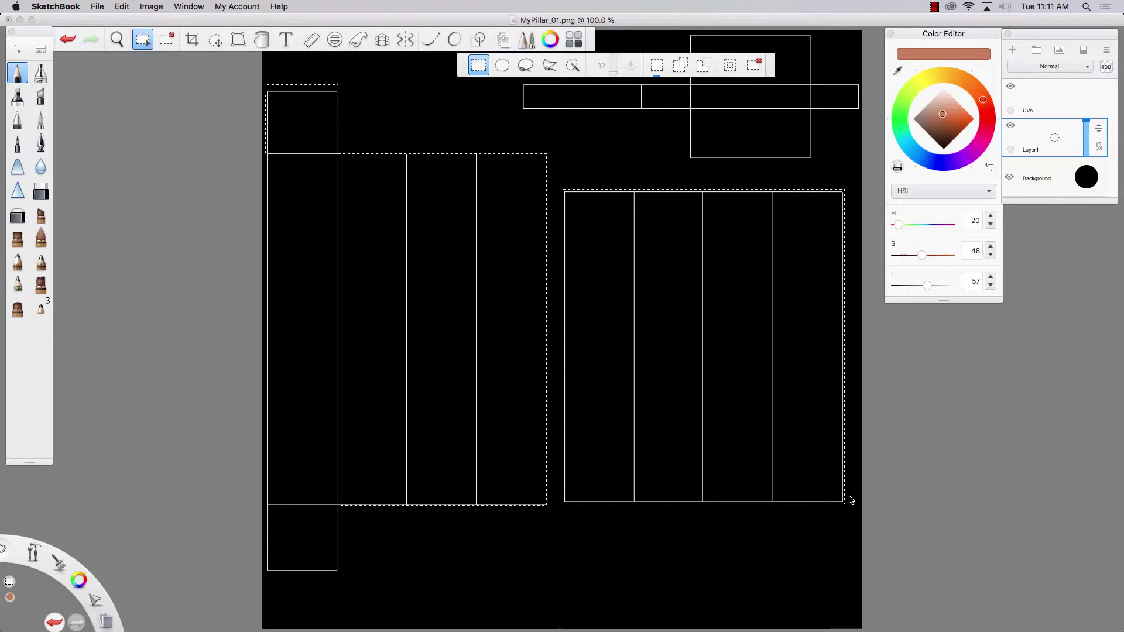
key(space)
drag(488, 369, 424, 422)
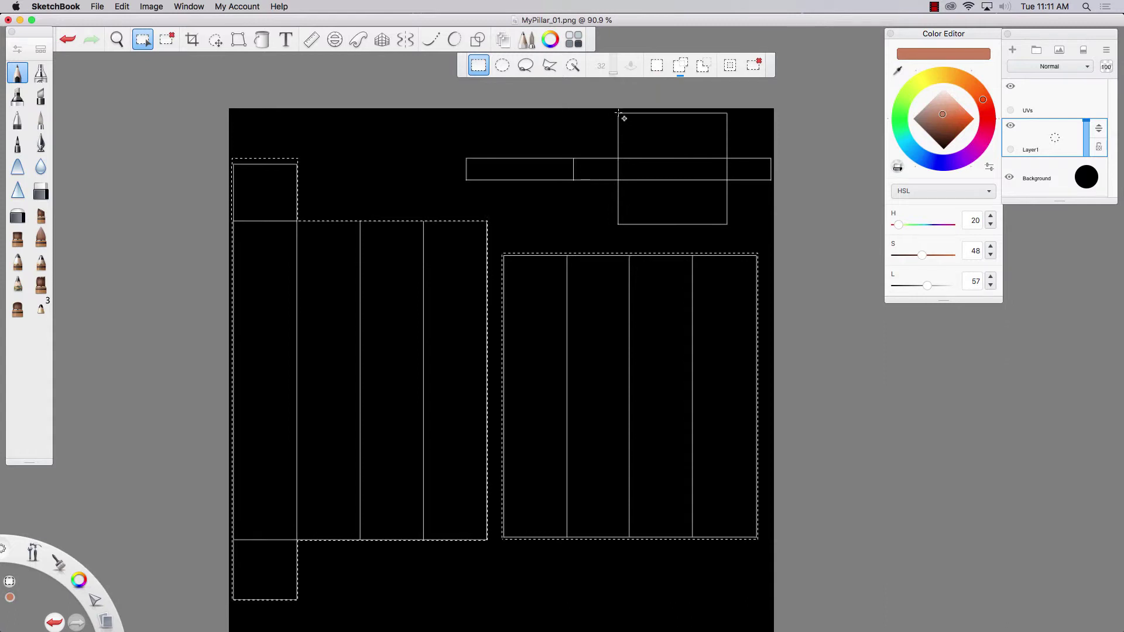
shift+drag(618, 112, 731, 227)
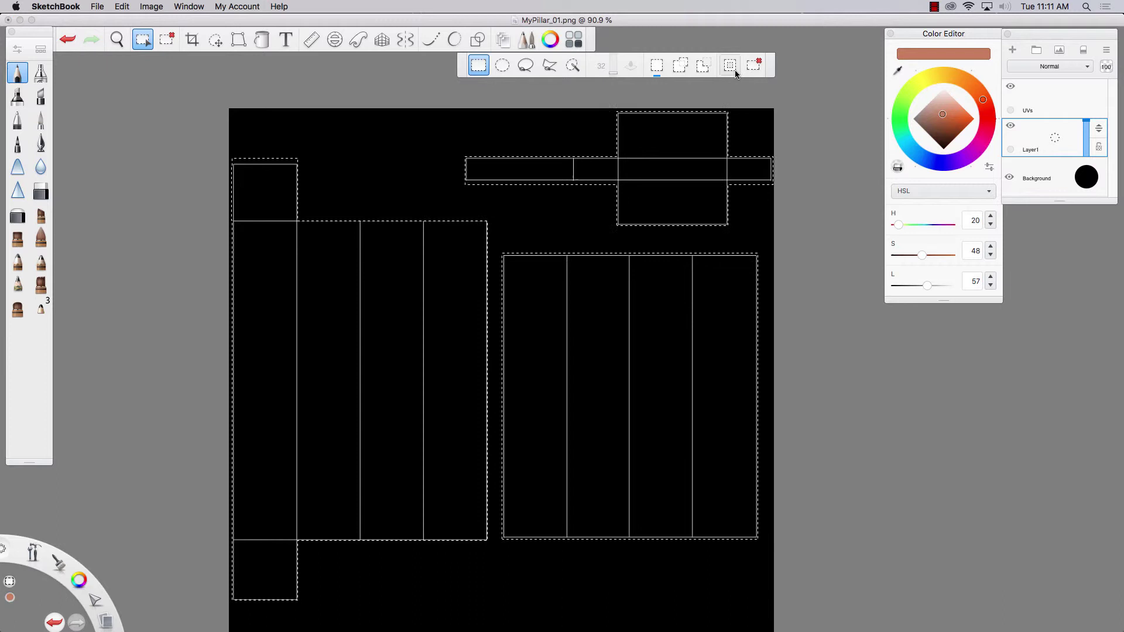
- Fill the selected shells with deep orange (H 20, S 85, L 47), then deselect
click(931, 126)
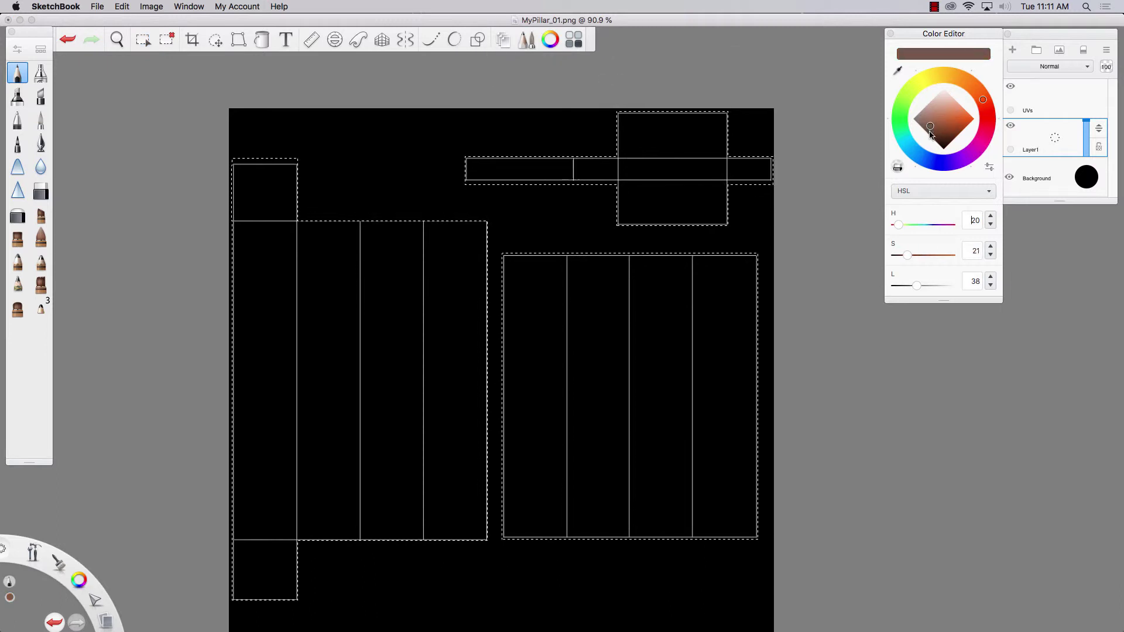
click(956, 117)
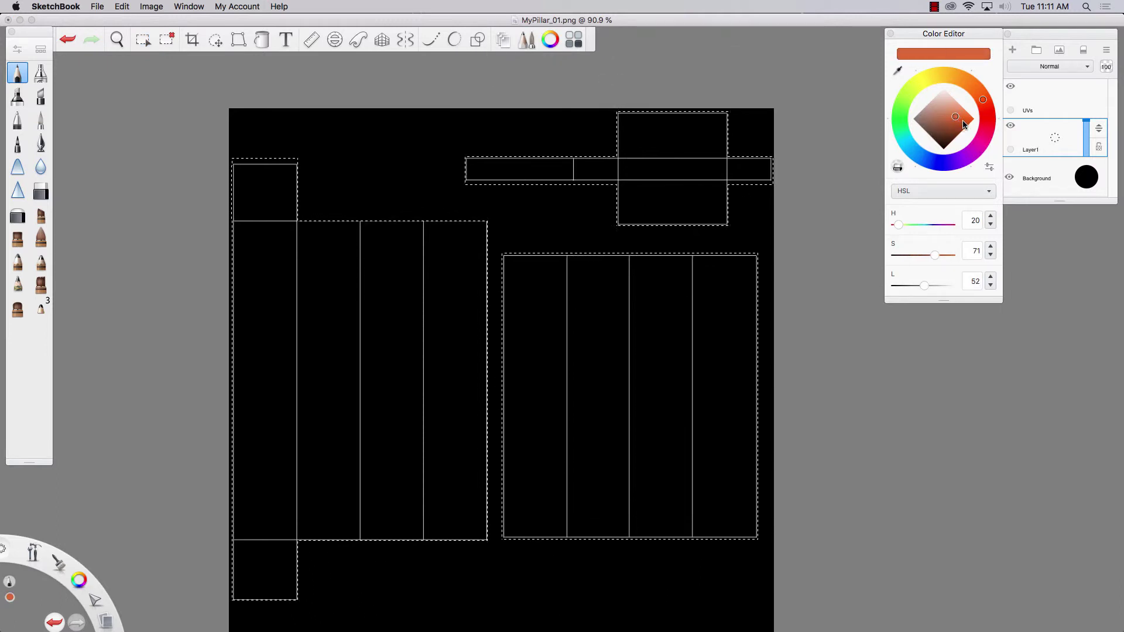
click(964, 121)
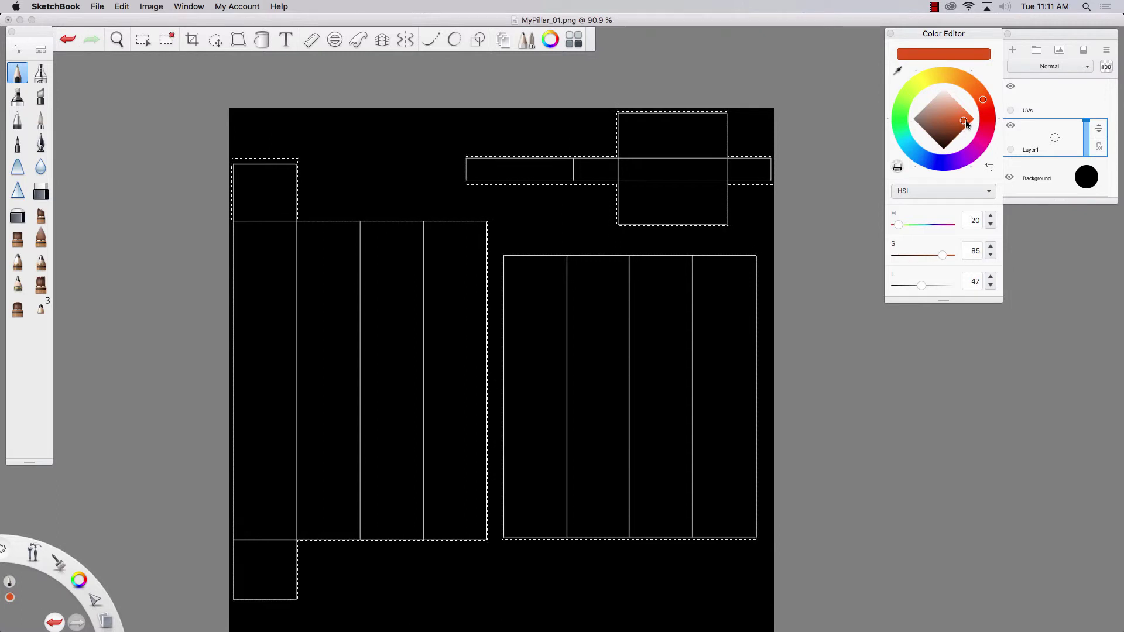
click(262, 39)
click(335, 327)
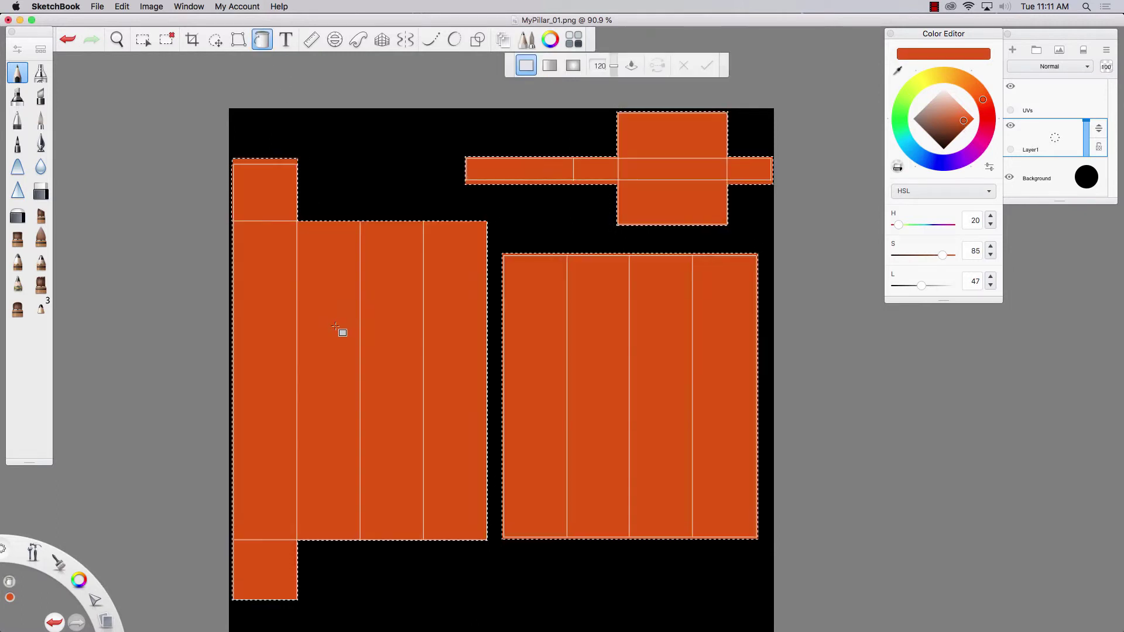
key(super+d)
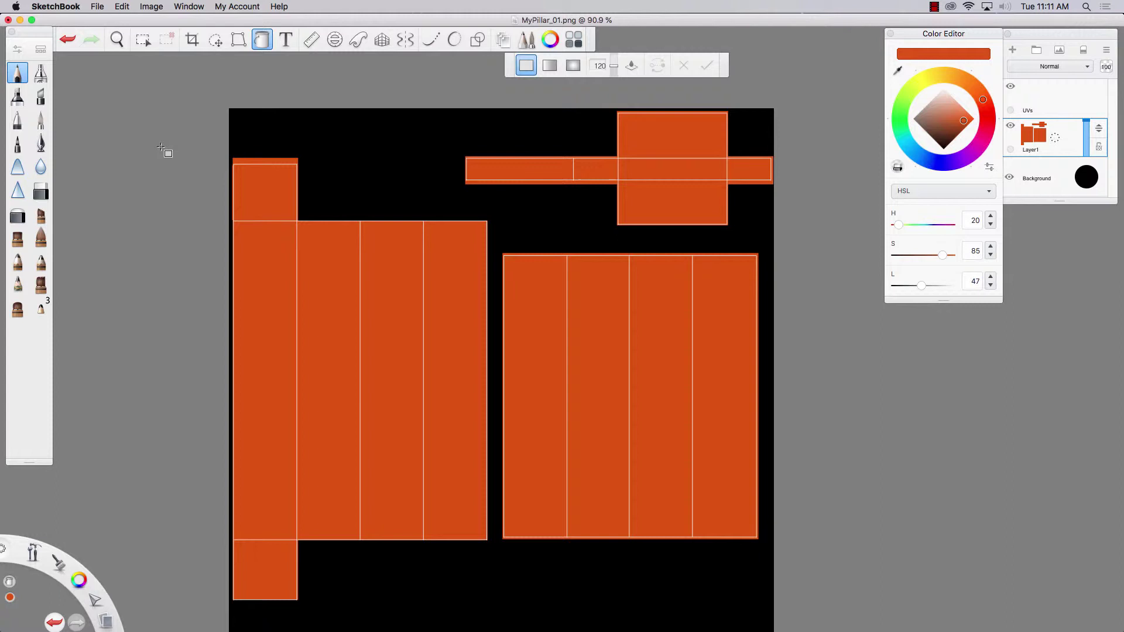
- Save MyPillar_01.png with layers merged and switch back to Maya
key(super+s)
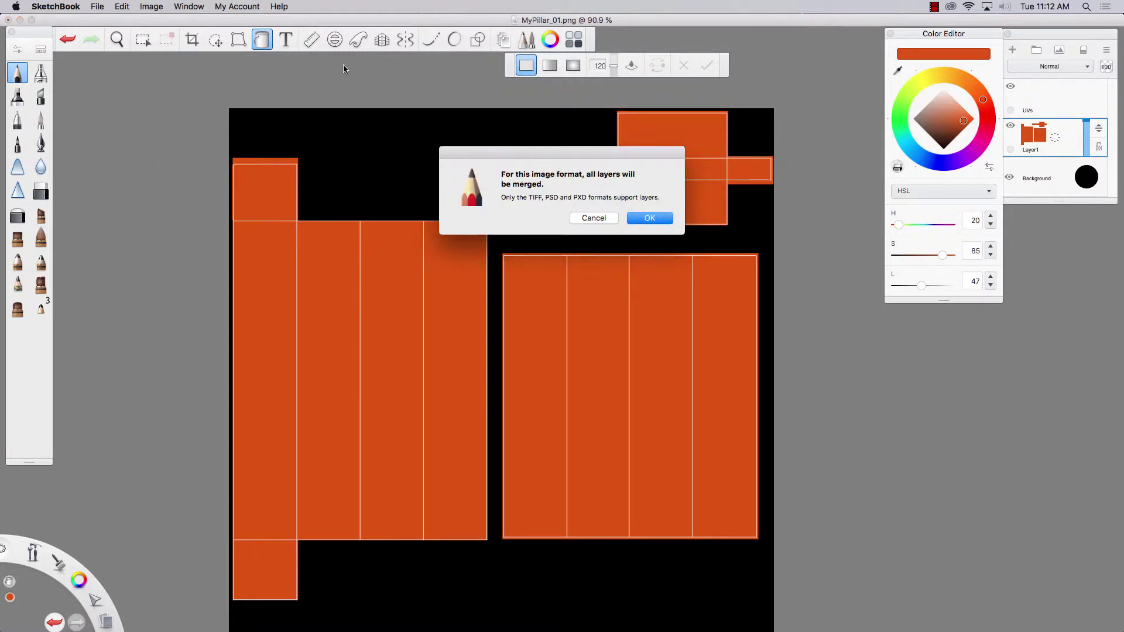
click(651, 218)
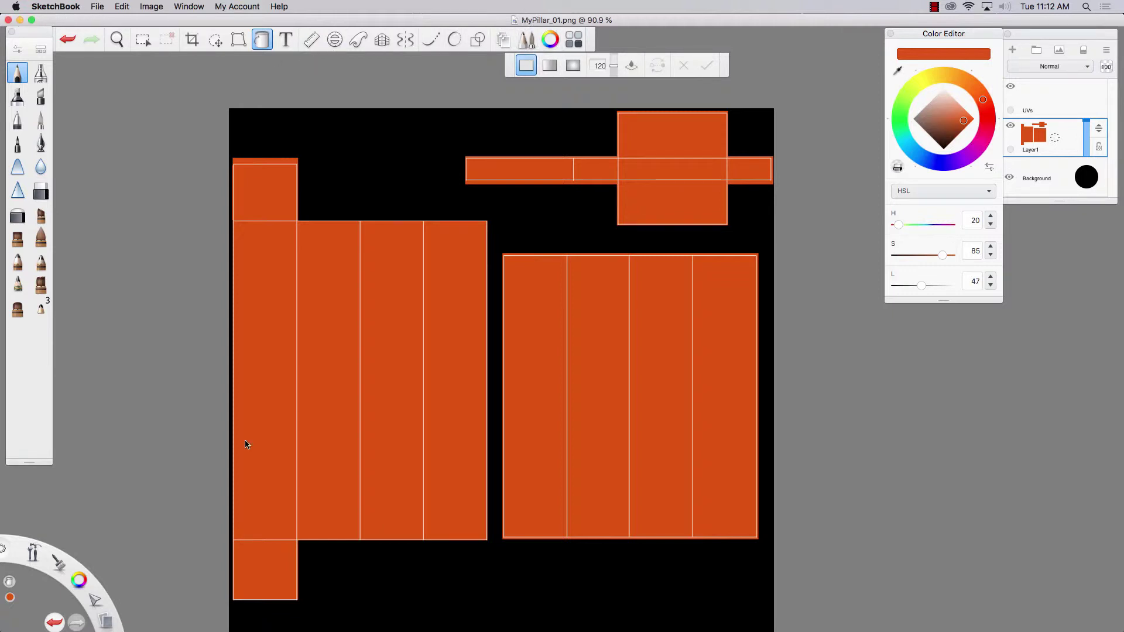
mouse_move(643, 630)
key(super+Tab)
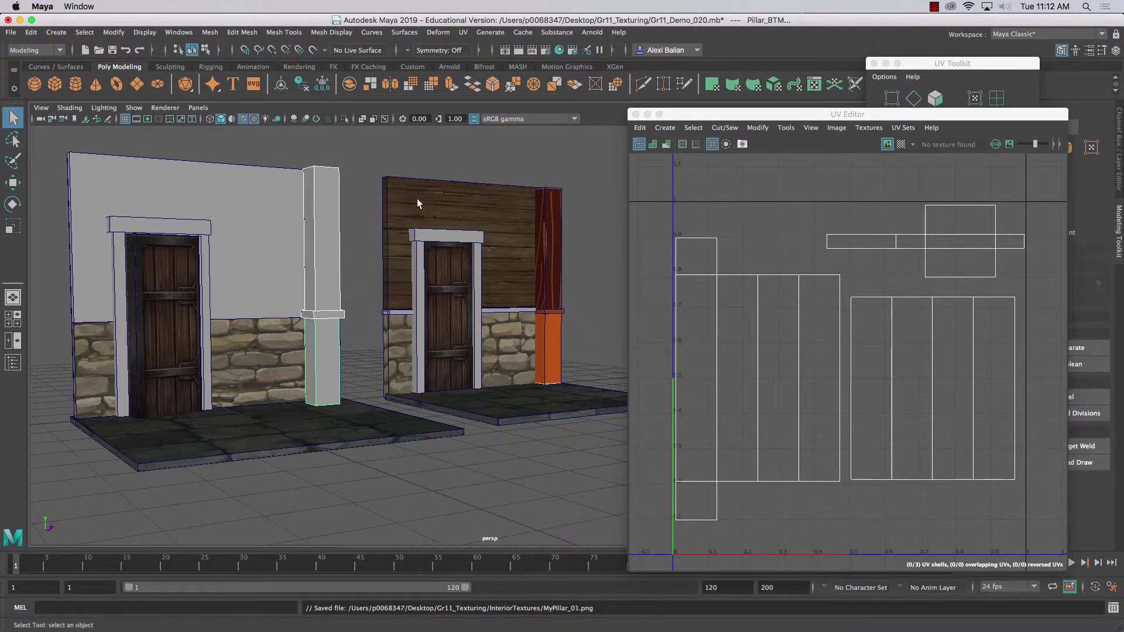
- Select the upper pillar and open its ColumnDetail material in the Attribute Editor
drag(917, 115, 725, 89)
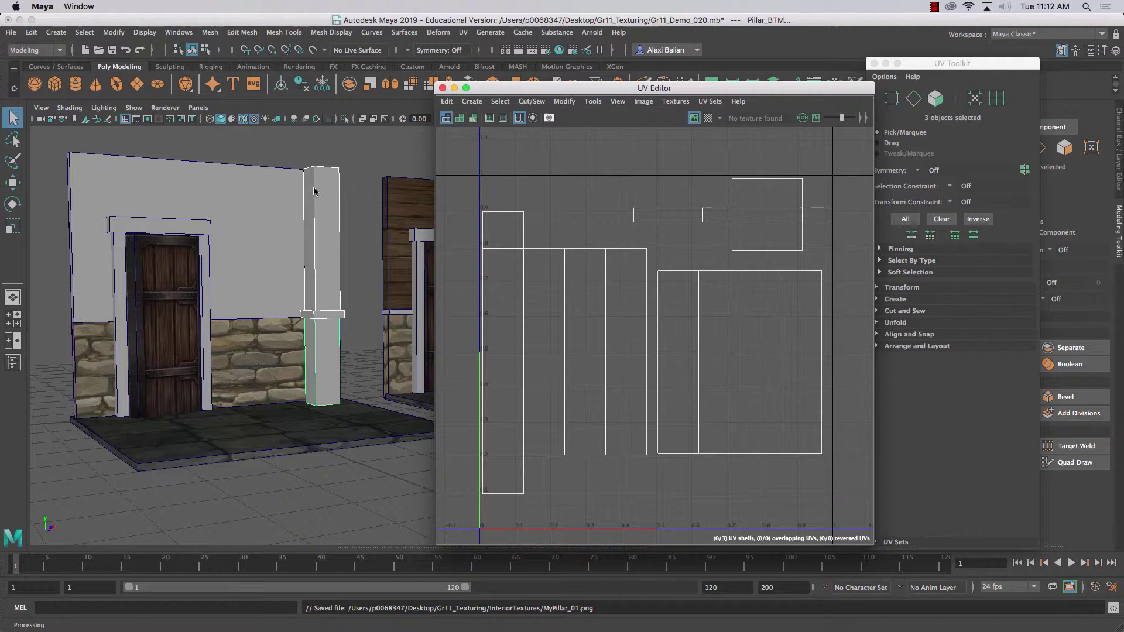
mouse_move(328, 212)
right_down()
mouse_move(351, 175)
mouse_move(331, 206)
right_up()
click(331, 206)
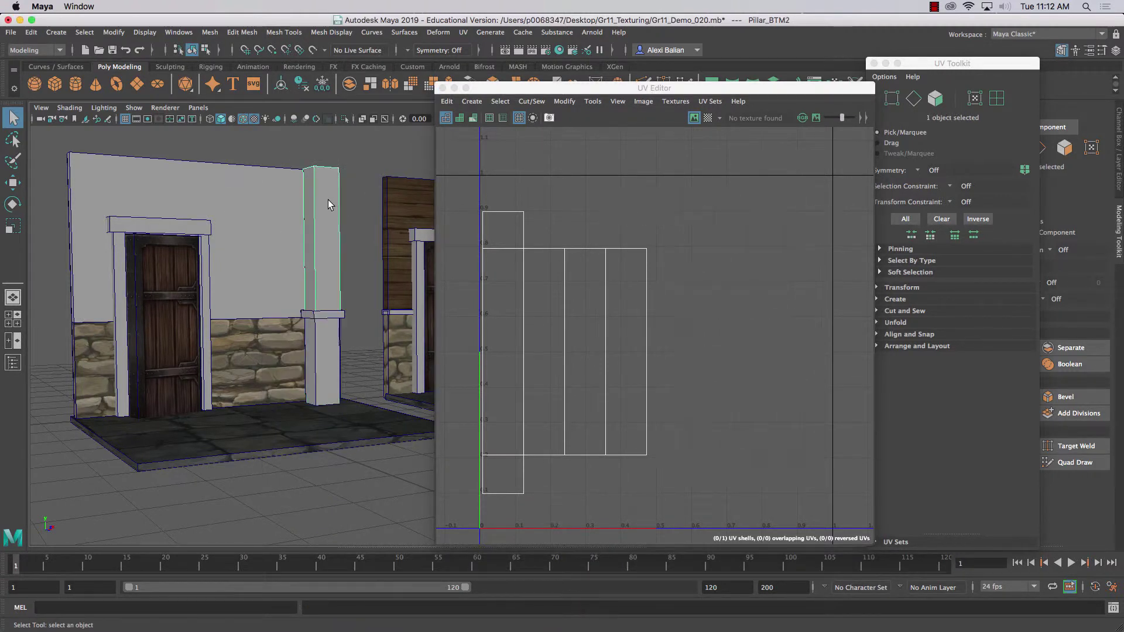
drag(934, 67, 750, 76)
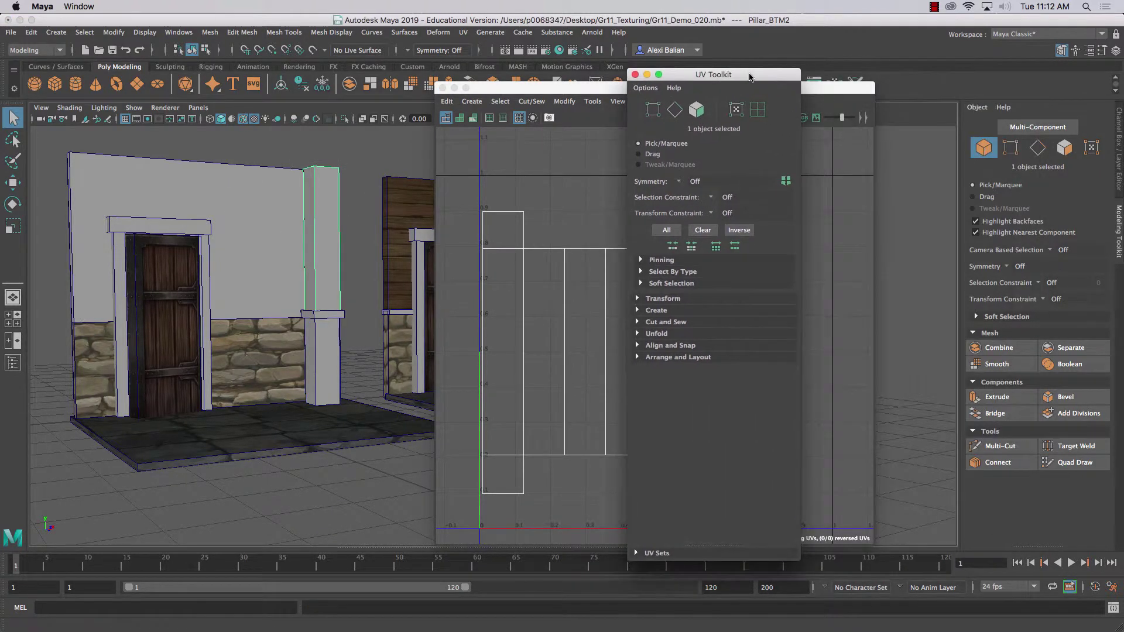
key(ctrl+a)
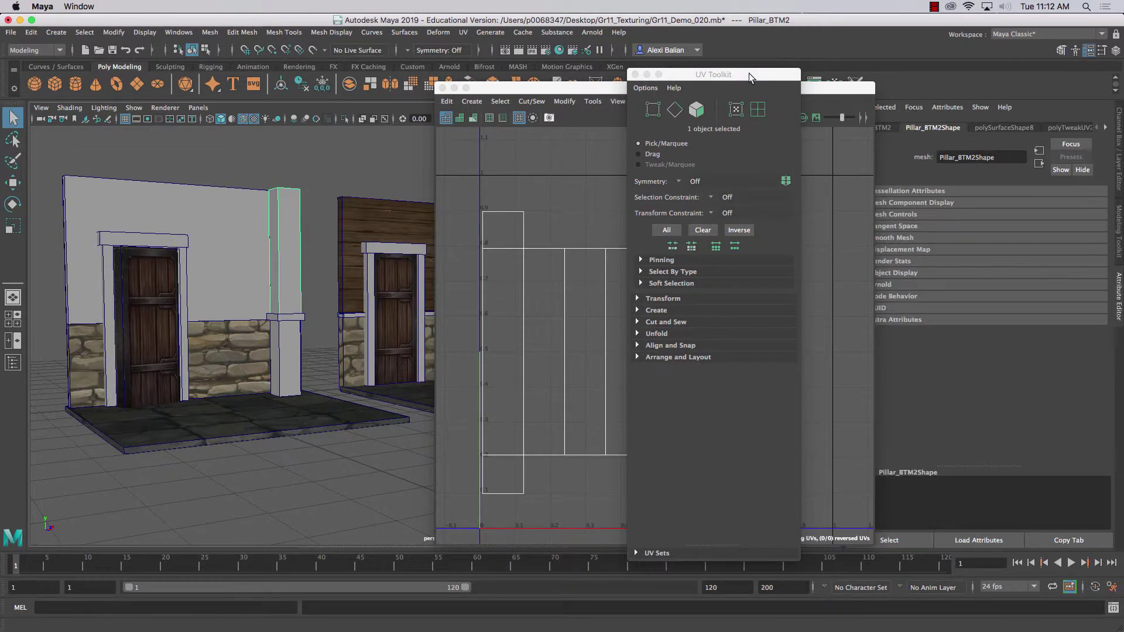
click(1106, 128)
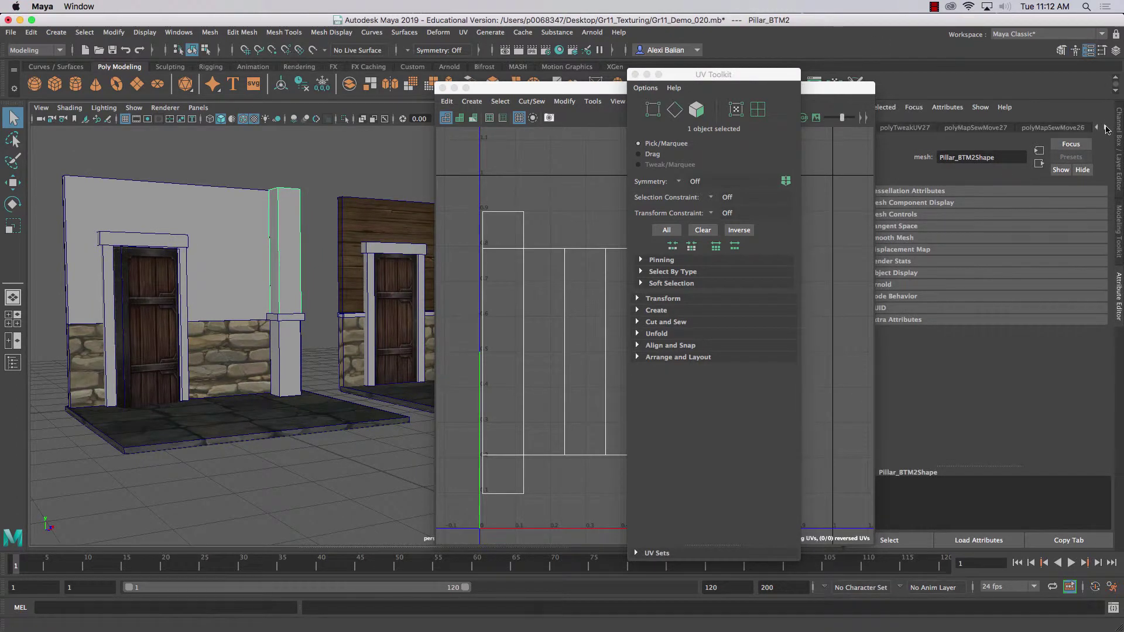
click(1106, 128)
click(1106, 127)
click(1106, 128)
click(1106, 128)
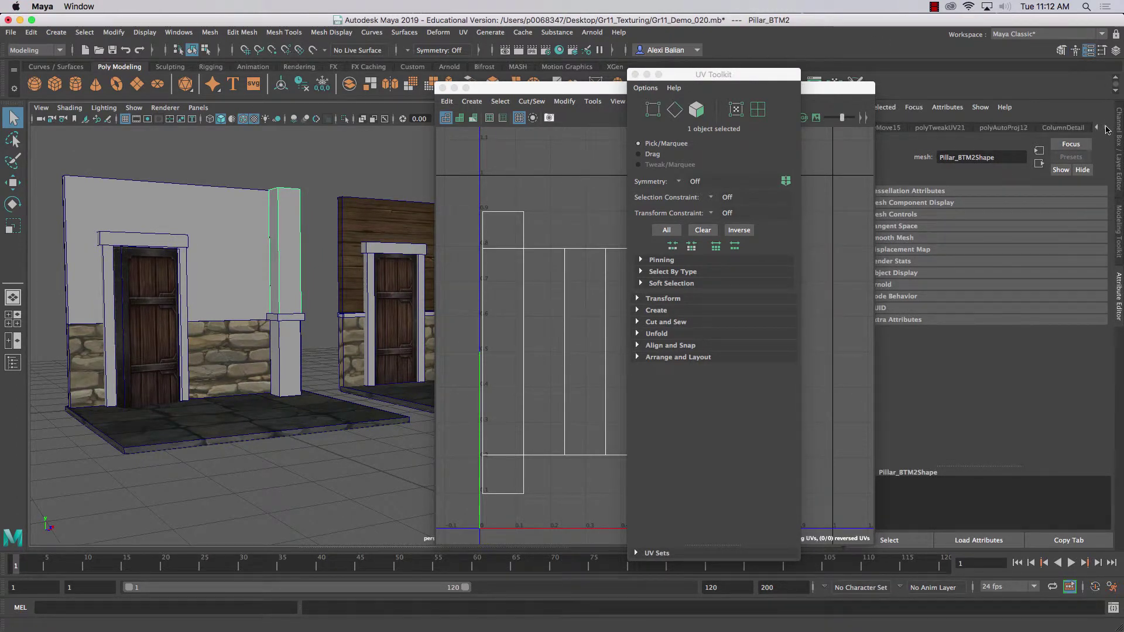
click(1077, 128)
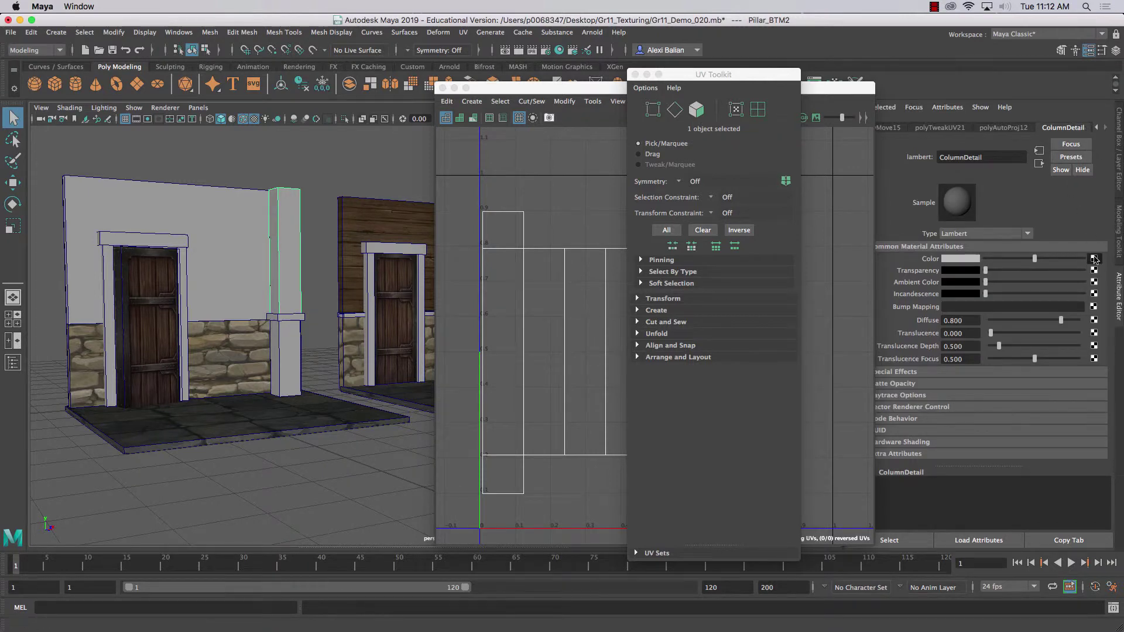
- Map a File texture to ColumnDetail's colour, loading Desktop/Gr11_Texturing/InteriorTextures/MyPillar_01.png
click(1095, 259)
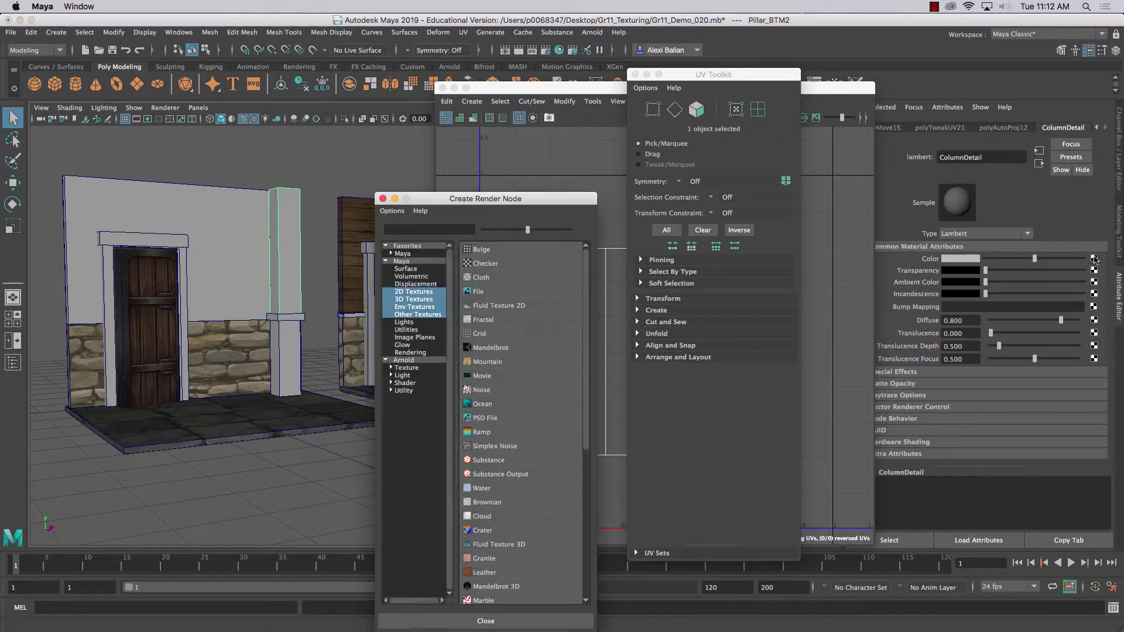
click(479, 292)
click(1089, 287)
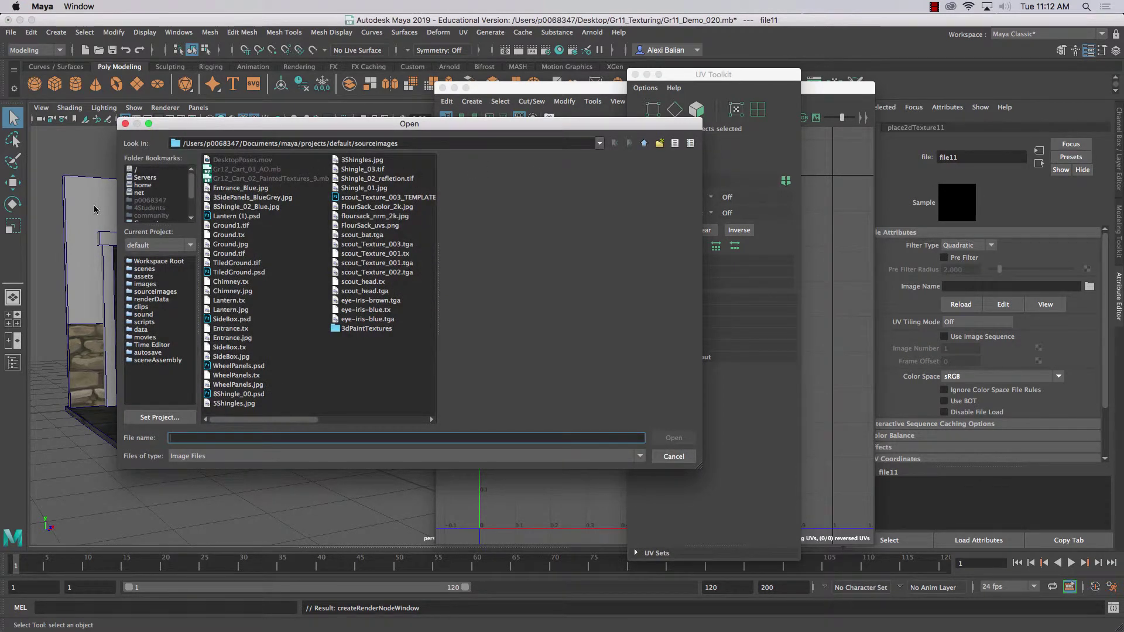
drag(192, 192, 187, 223)
click(150, 200)
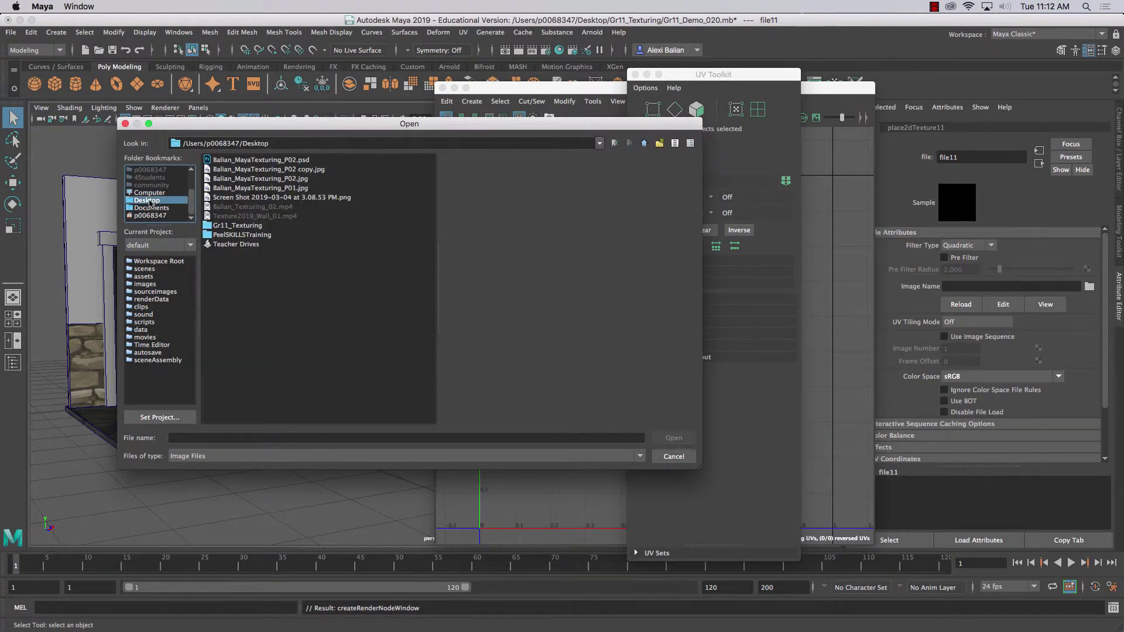
double_click(245, 227)
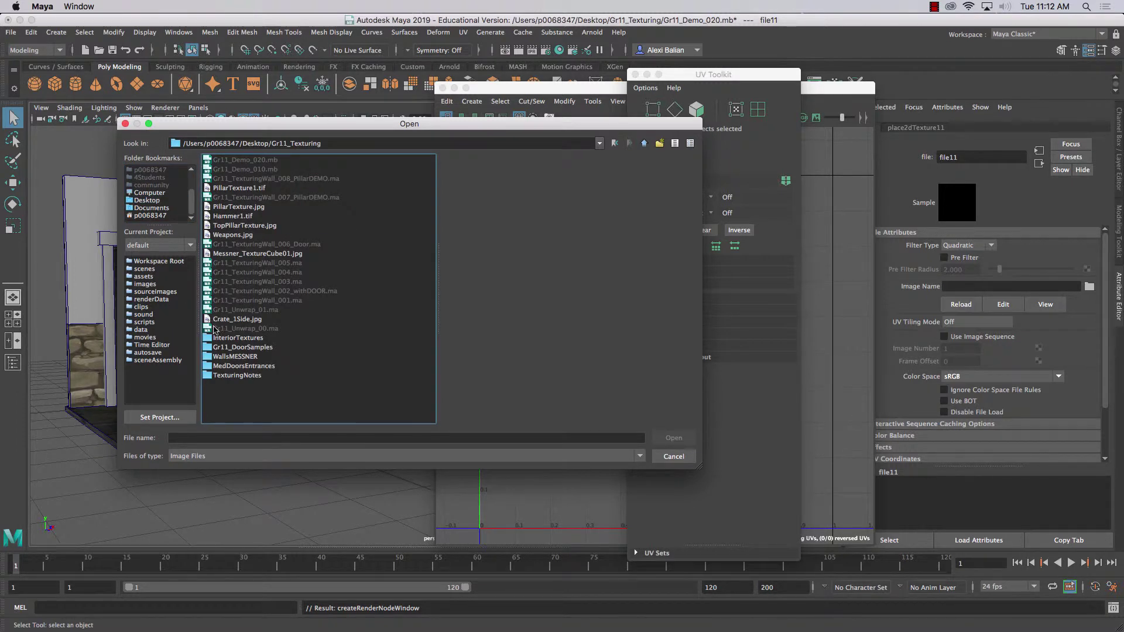
double_click(225, 339)
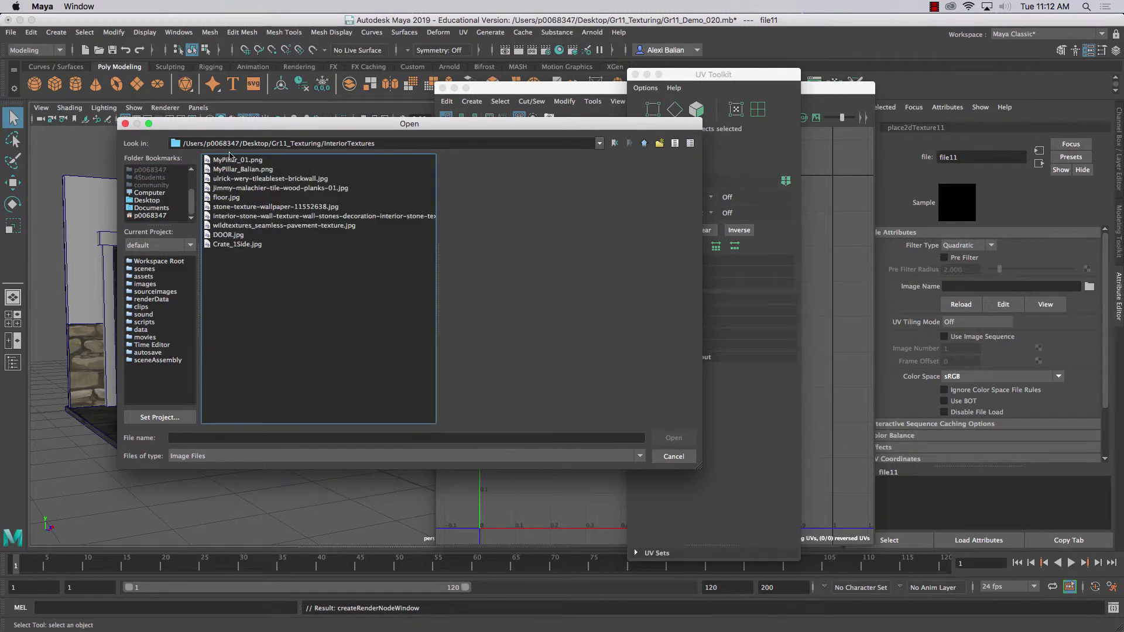
click(232, 161)
click(673, 438)
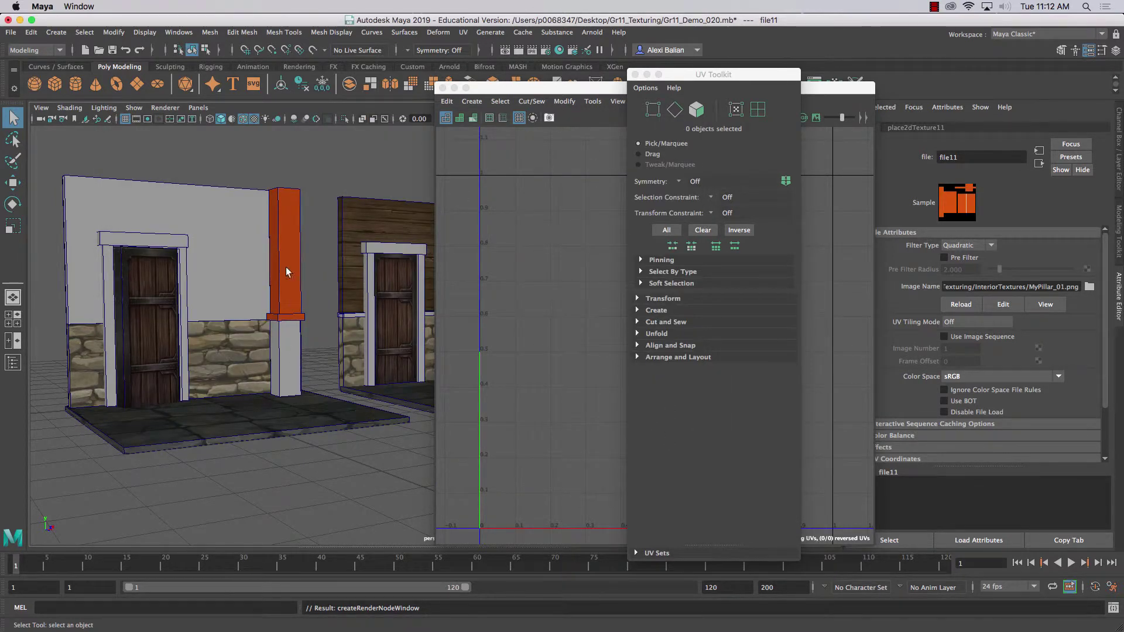
- Select the lower pillar and map a new File texture loading MyPillar_01.png to BaseColumn's colour
click(286, 350)
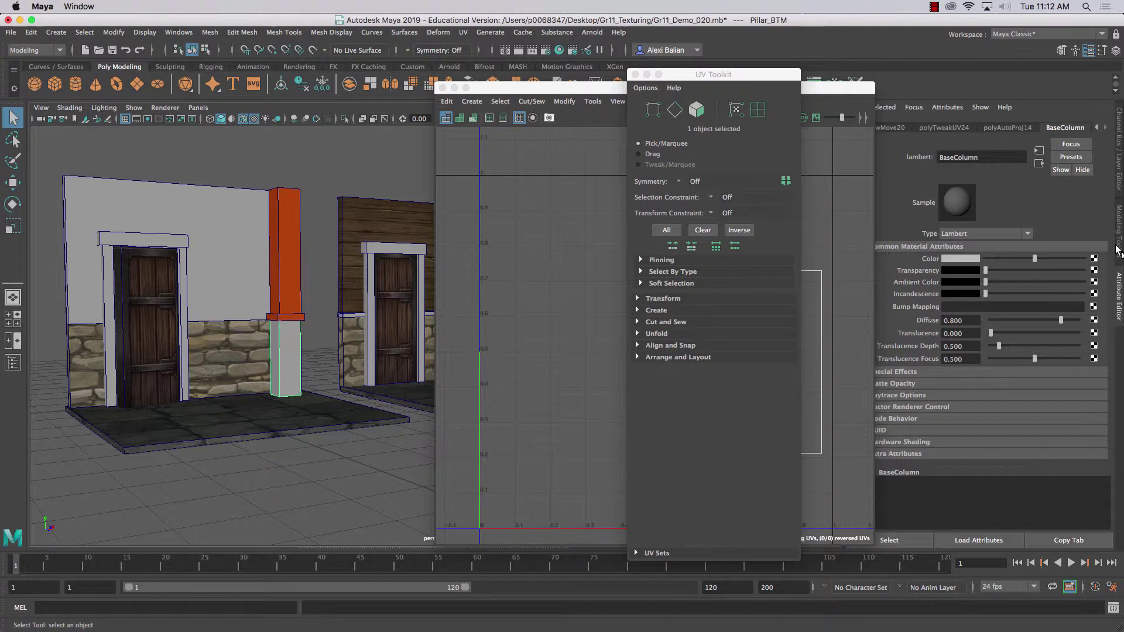
click(1094, 258)
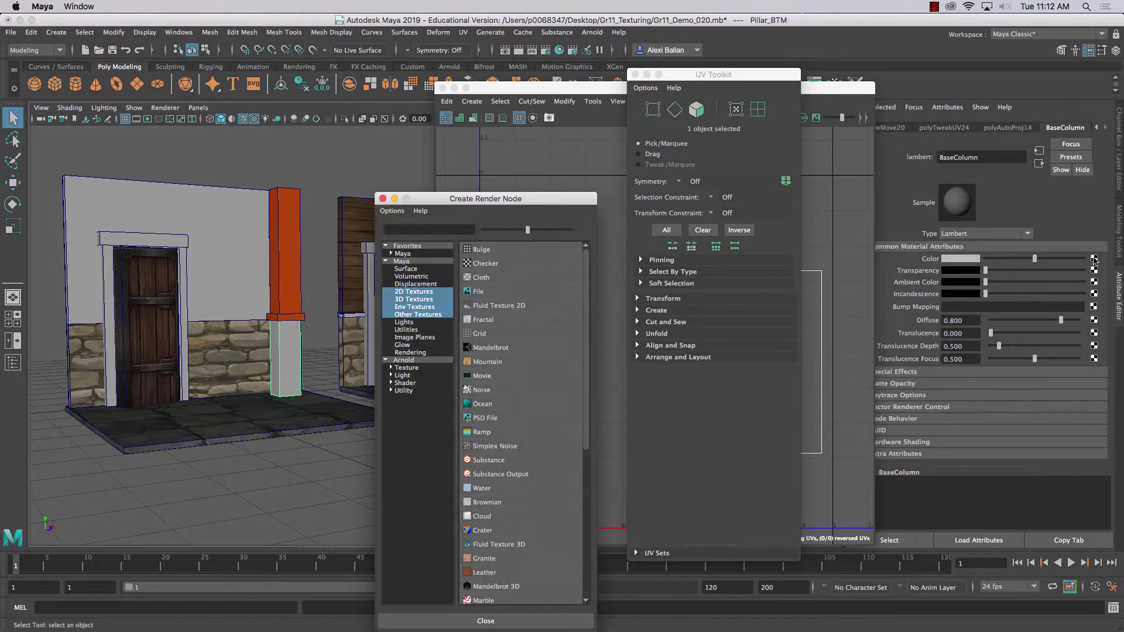
click(486, 293)
click(1090, 286)
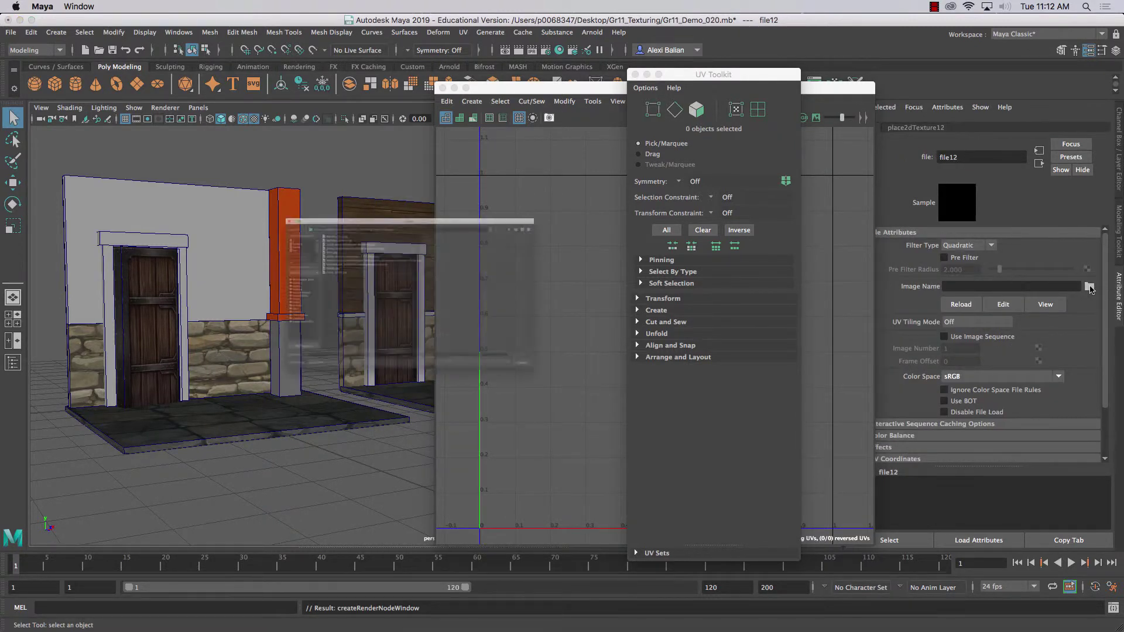
click(222, 160)
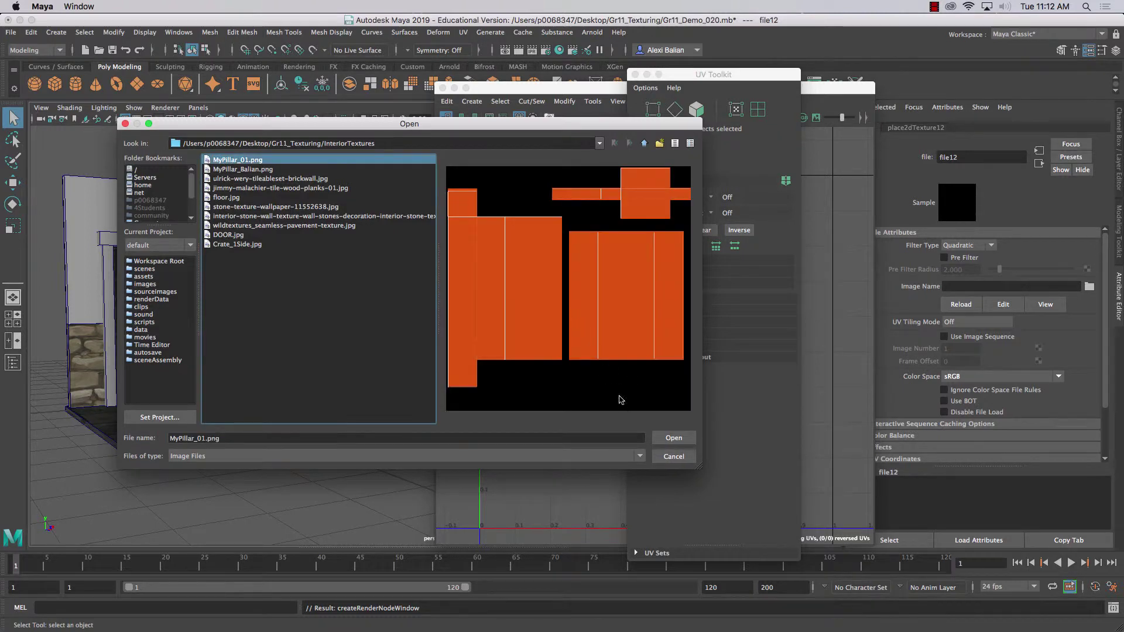
click(674, 438)
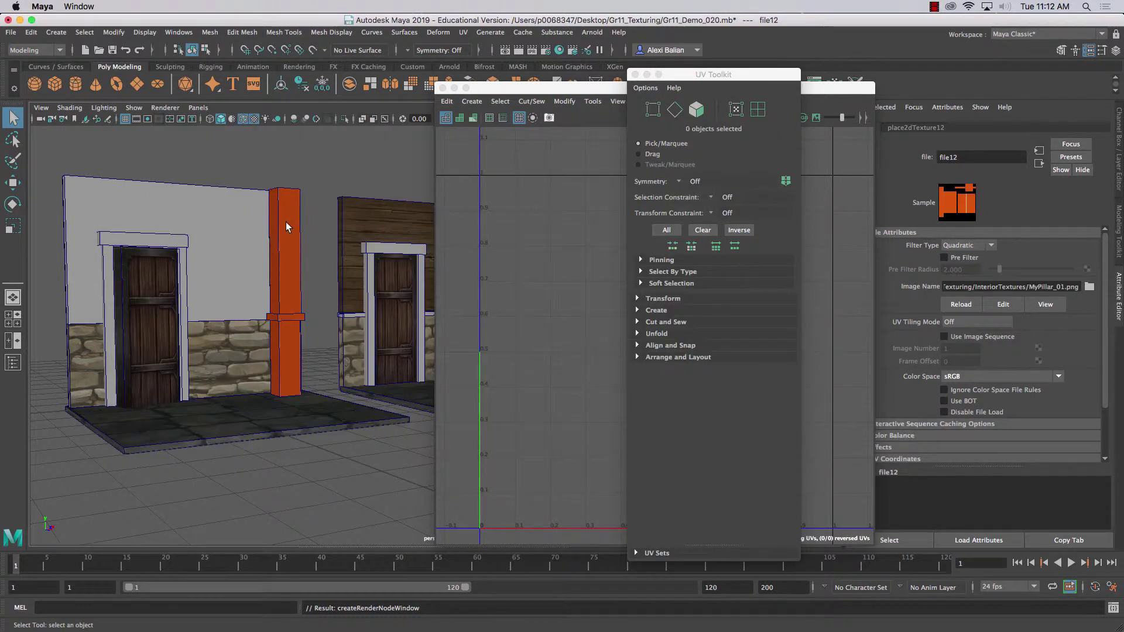
scroll(252, 246, up, 3)
scroll(267, 235, down, 3)
scroll(253, 272, up, 3)
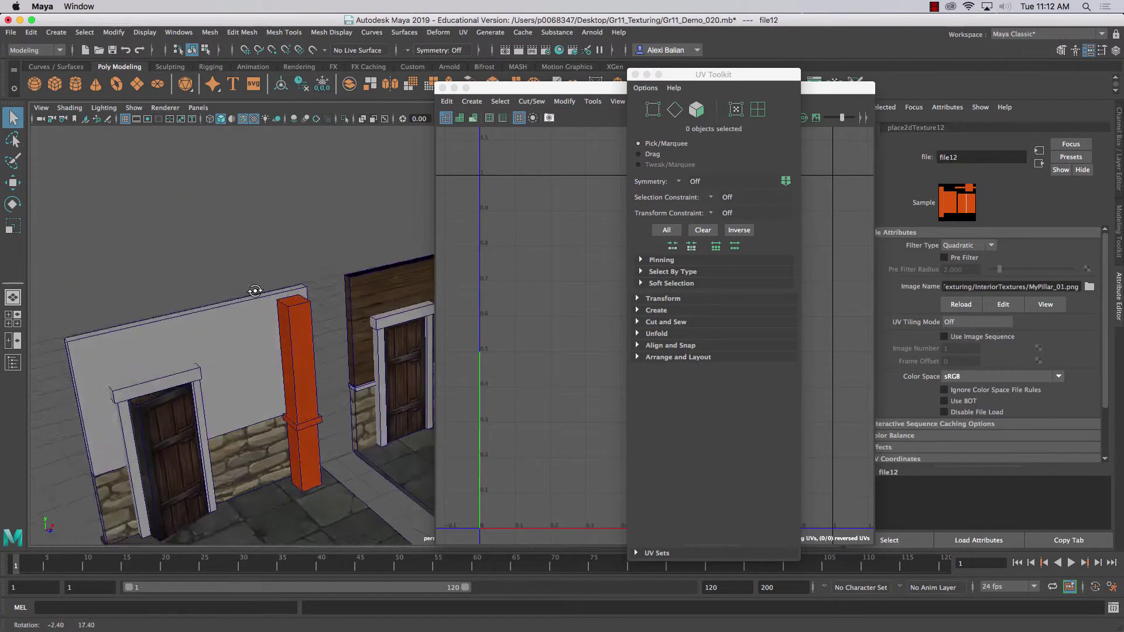
scroll(253, 273, down, 2)
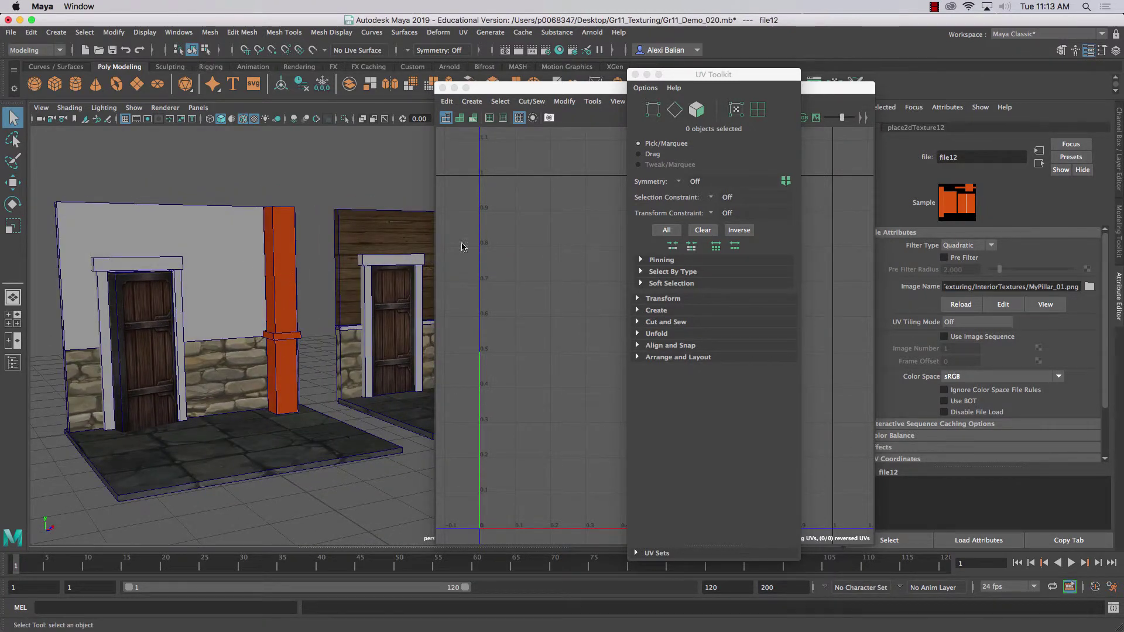
- Close the UV Toolkit, select the pillar, base block and ring to view their UVs, then minimize Maya
click(635, 74)
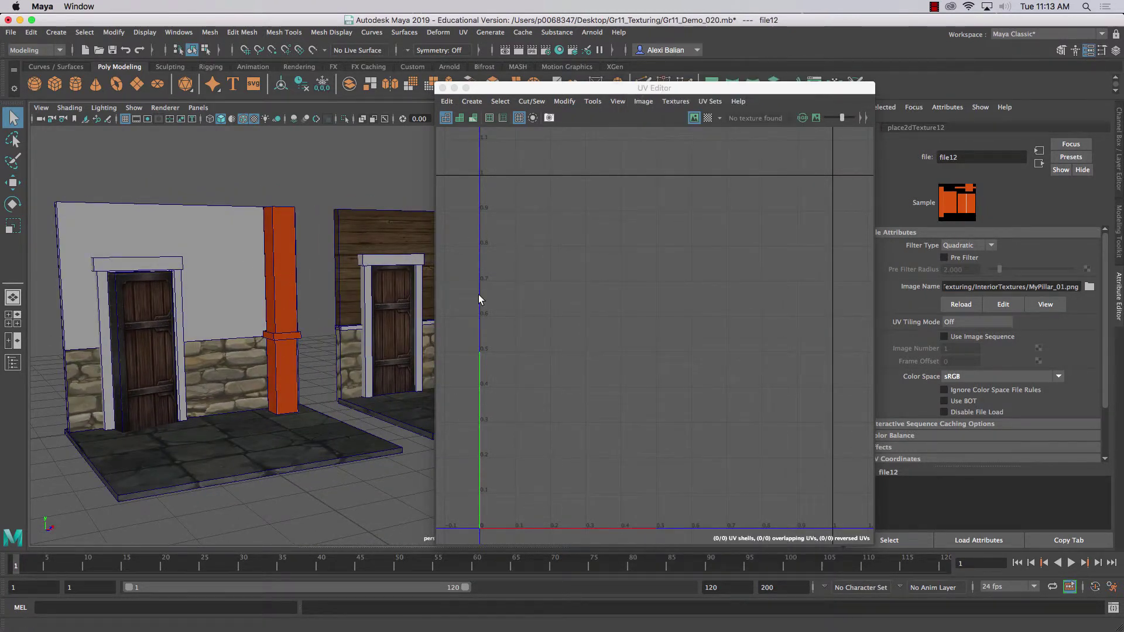
click(286, 252)
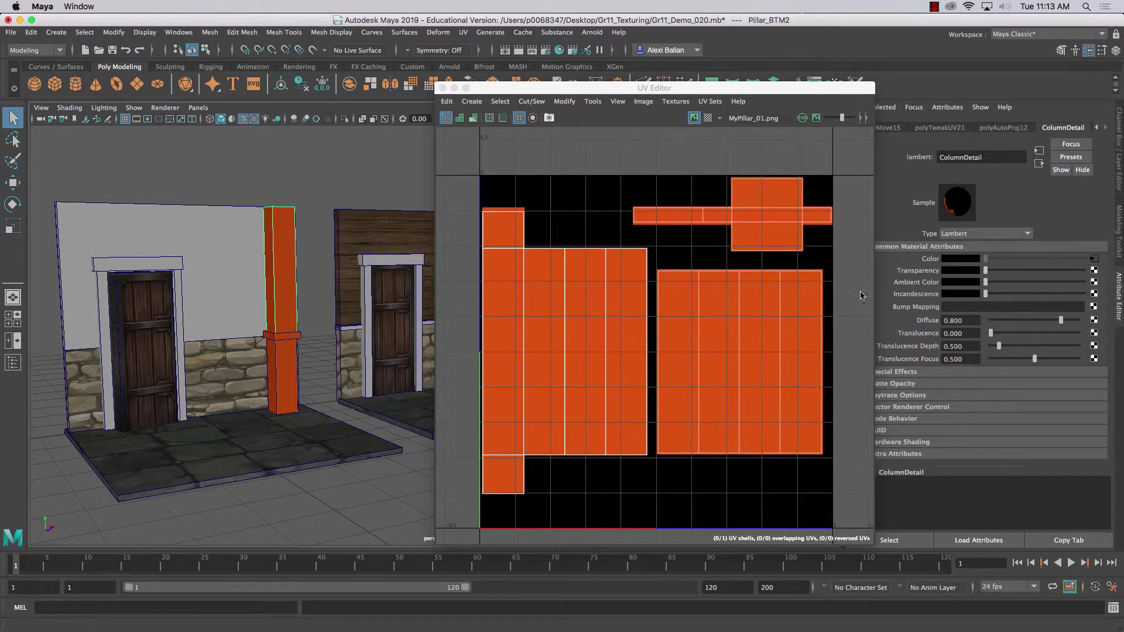
click(281, 348)
click(282, 339)
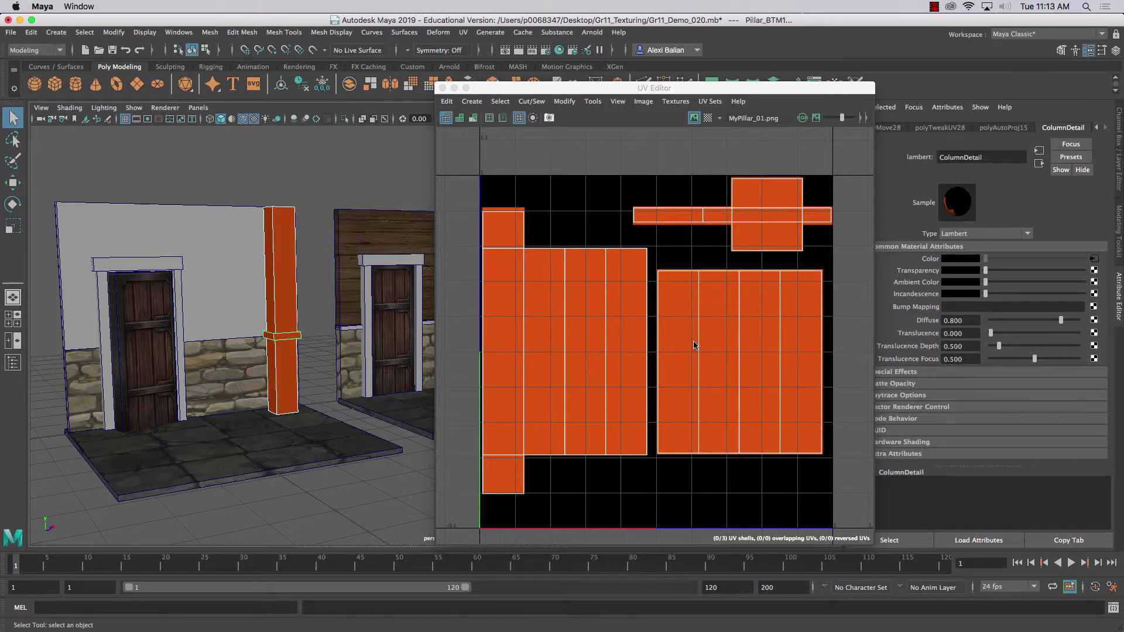
click(19, 20)
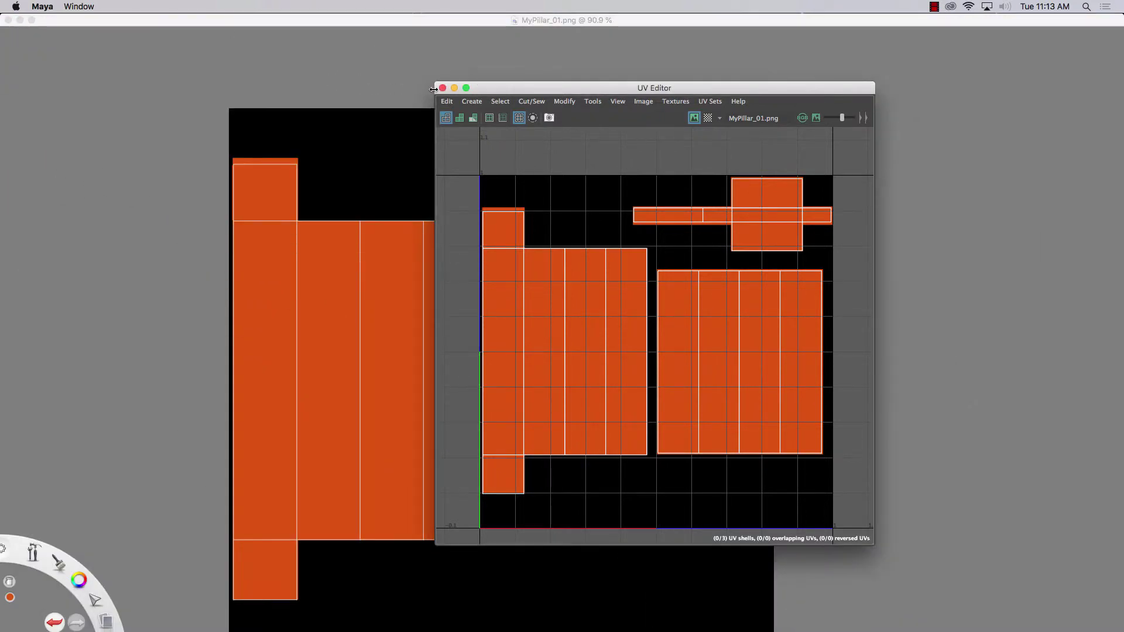
- In SketchBook, lock Layer1 and magic-wand select the large left orange UV shell
click(442, 88)
click(379, 21)
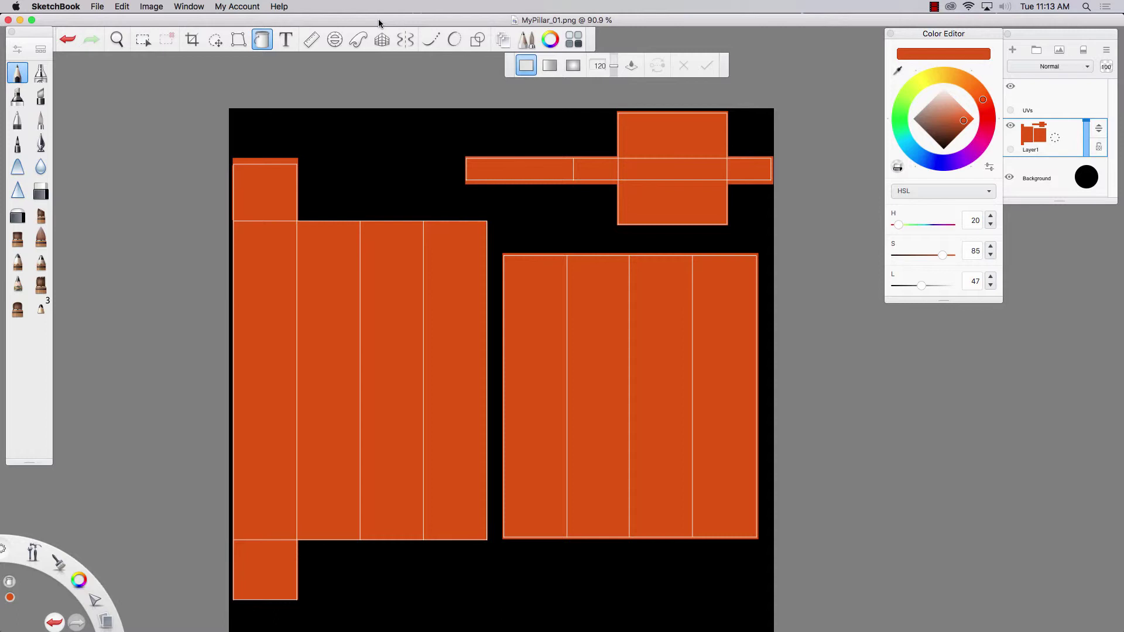
click(1099, 151)
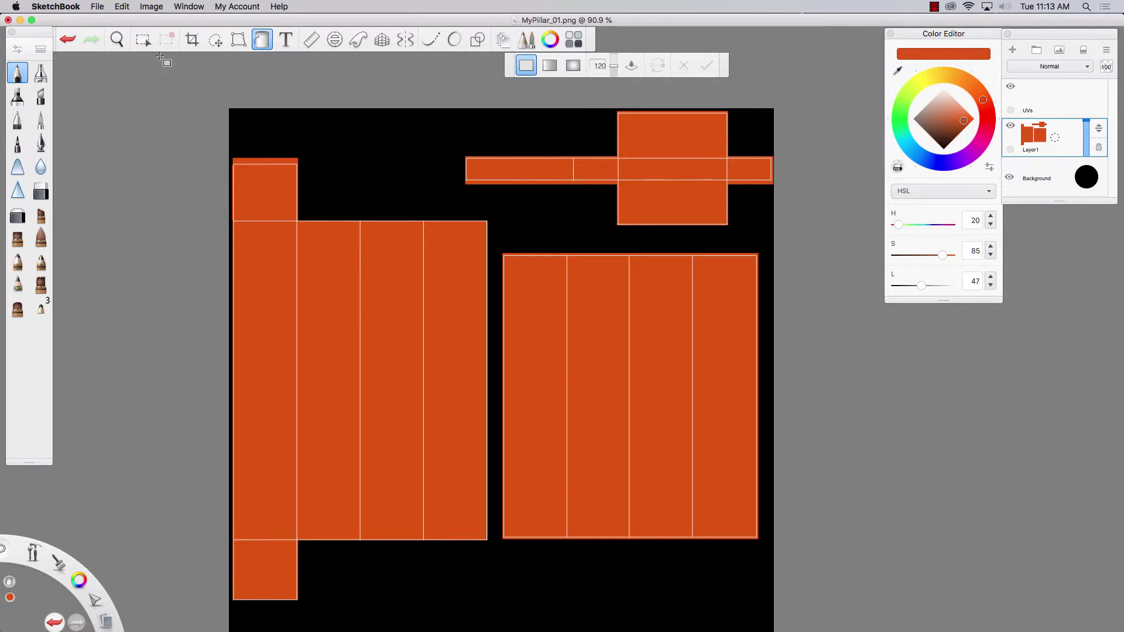
click(142, 39)
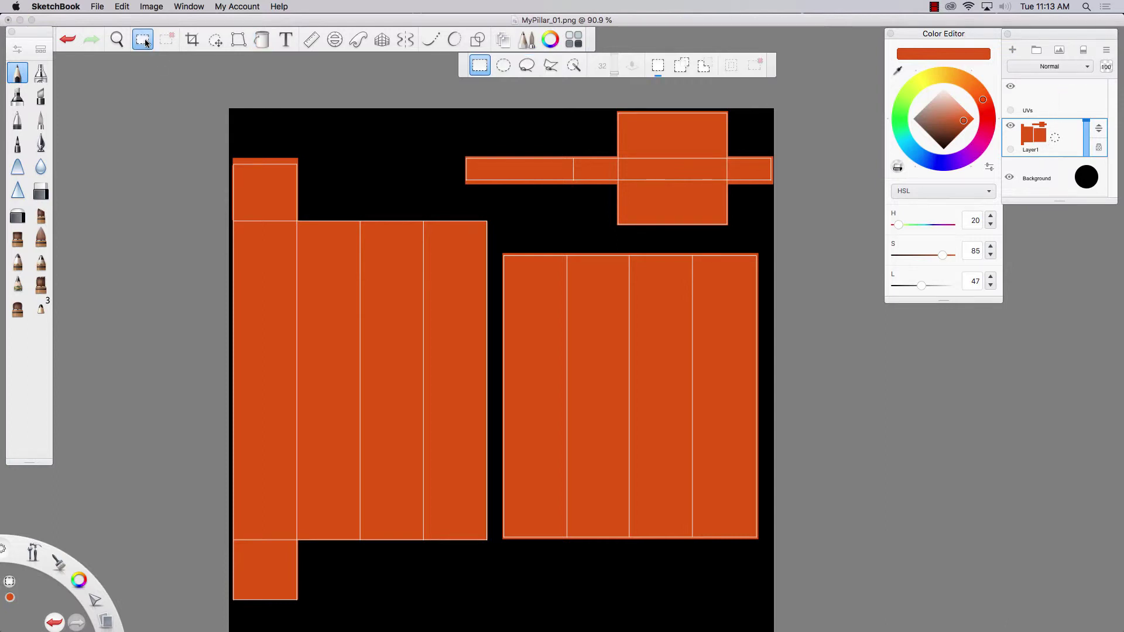
click(574, 65)
click(400, 310)
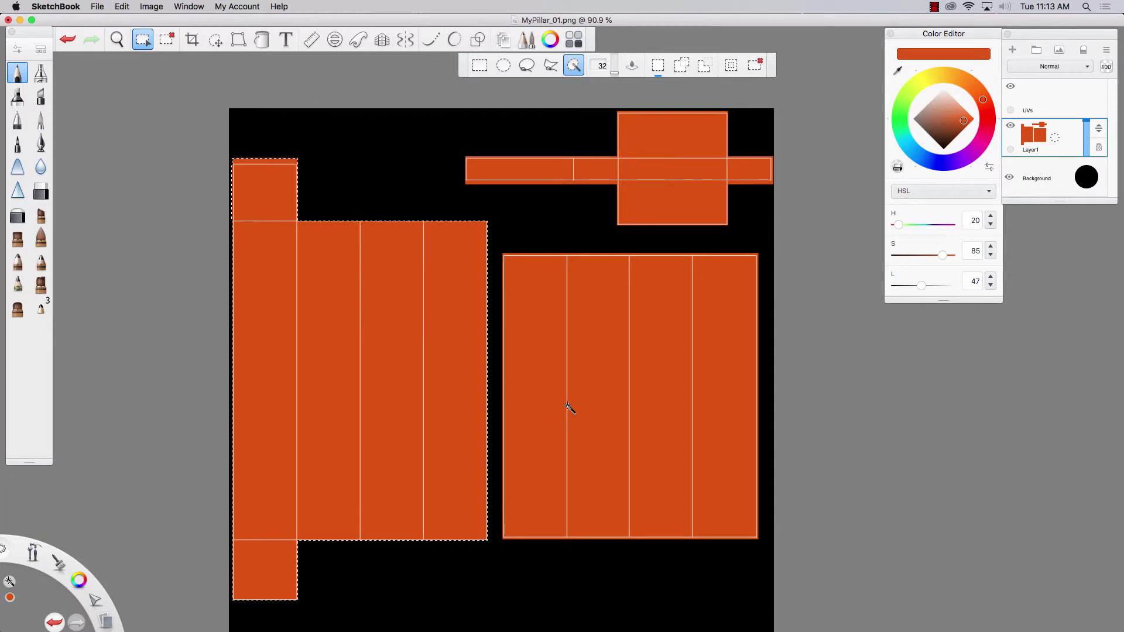
- Fill the selected shell with brown (H 20, S 31, L 45) on a new Layer2
click(1013, 51)
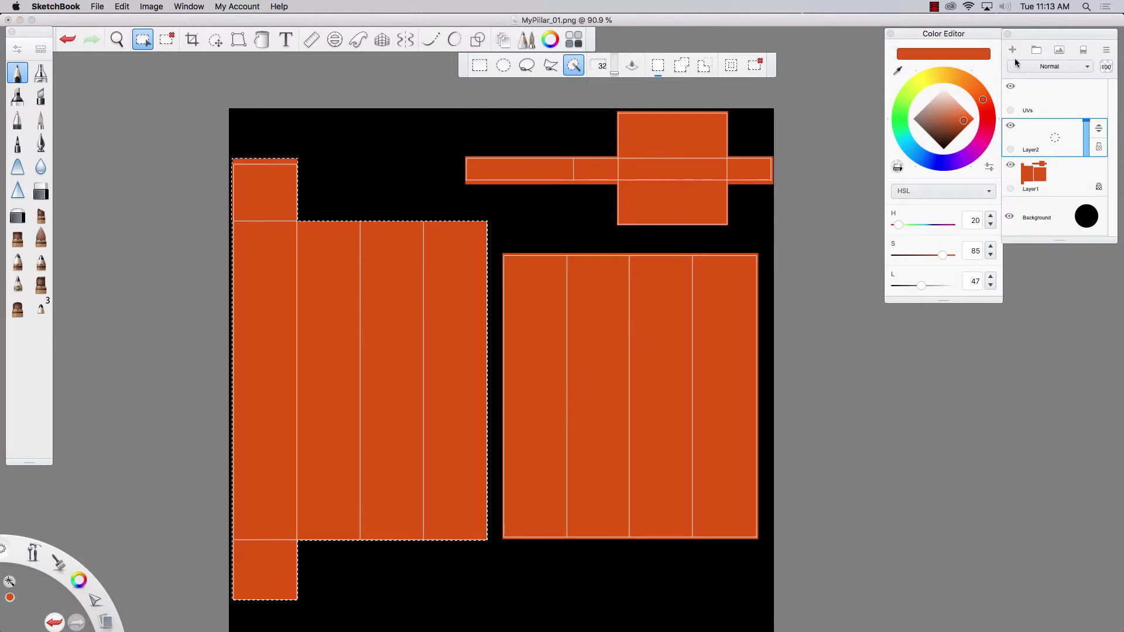
click(934, 122)
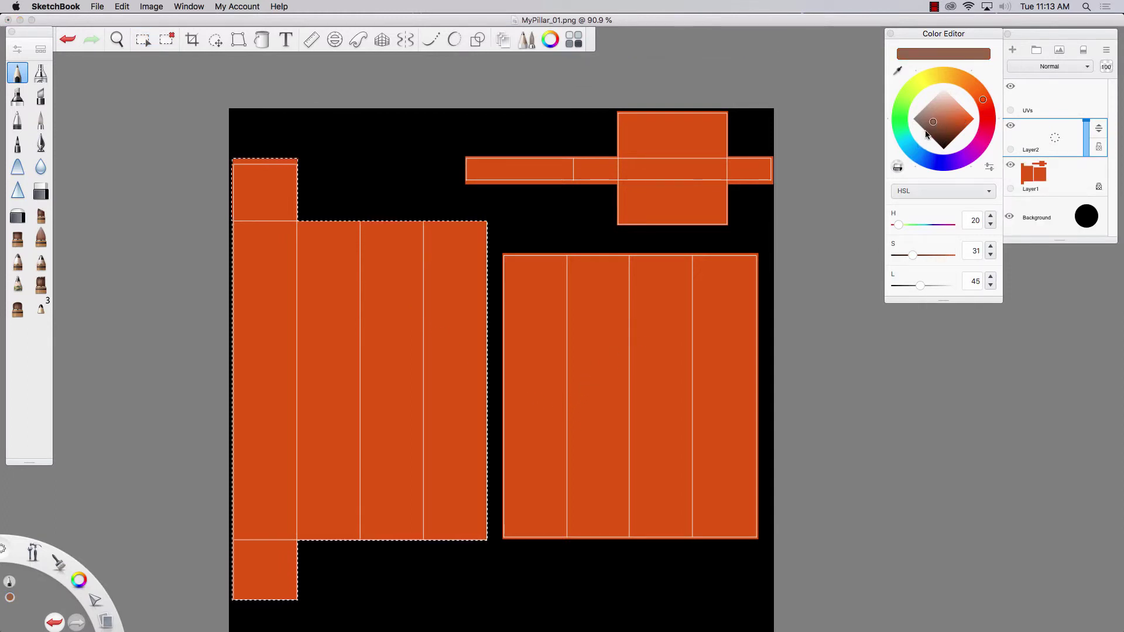
click(262, 39)
click(342, 358)
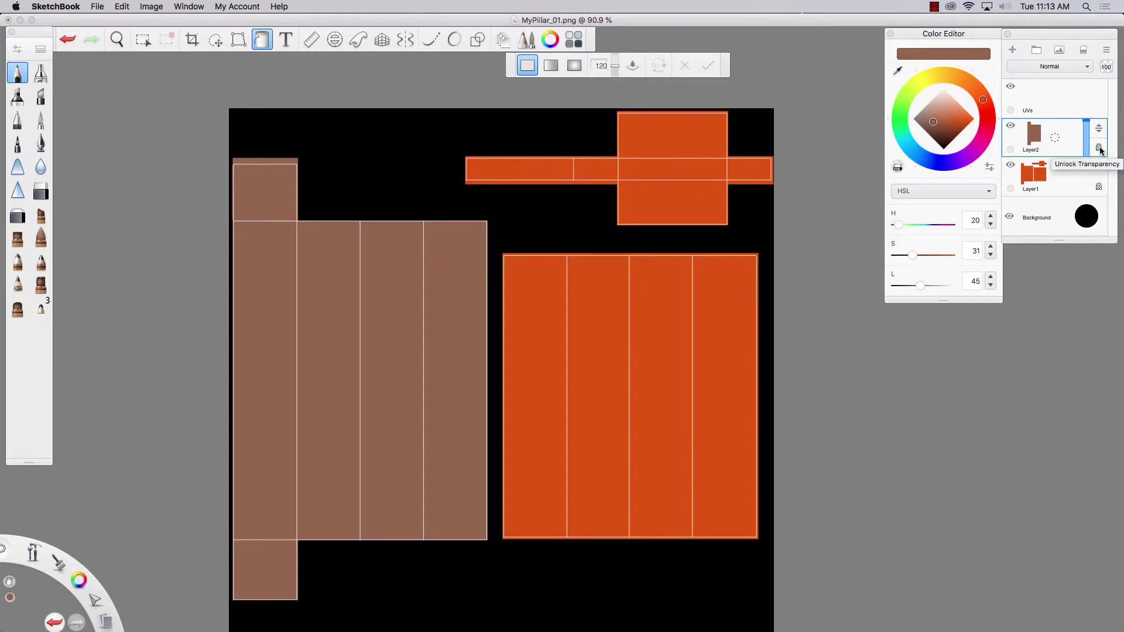
click(1048, 175)
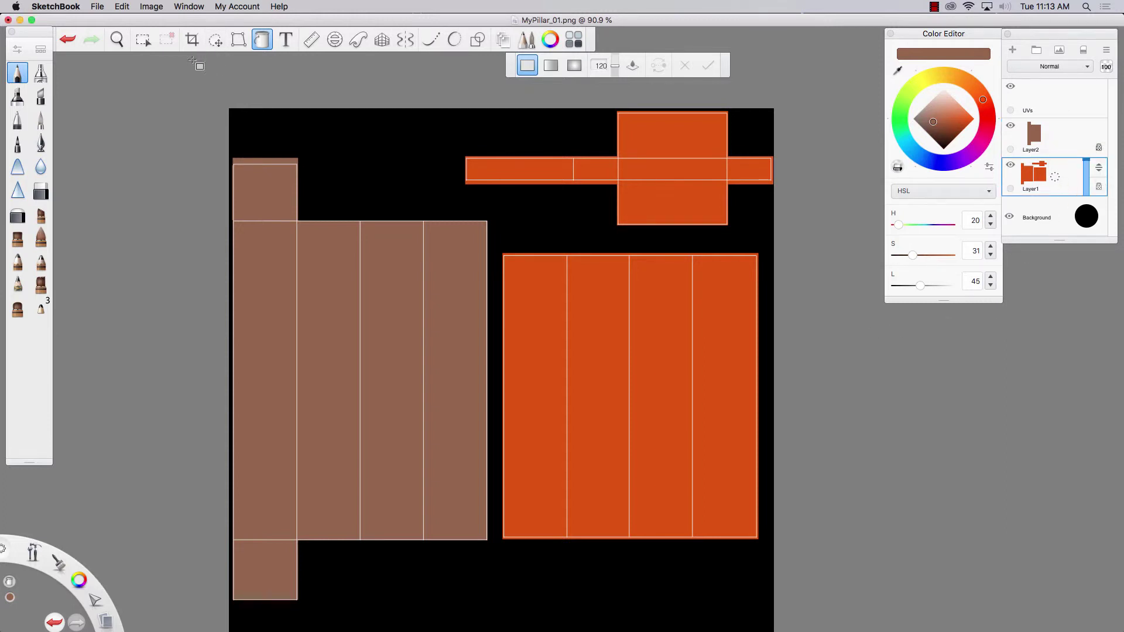
- Magic-wand the lower-right shell on Layer1 and fill it teal (H 186, S 34, L 41) on new Layer3
click(143, 40)
click(561, 364)
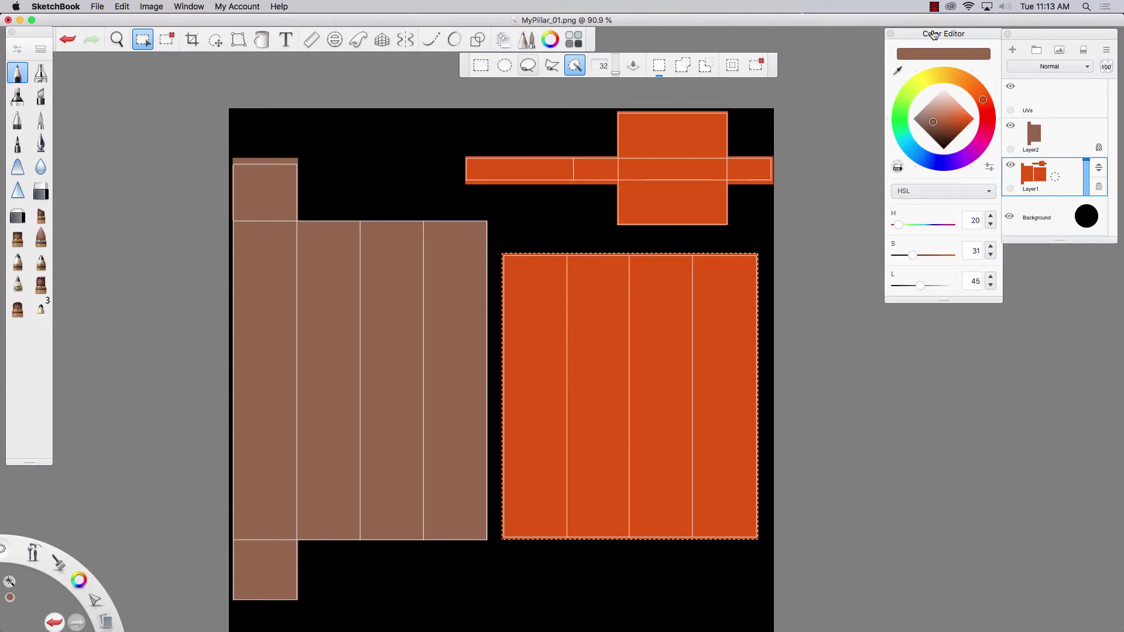
click(1015, 53)
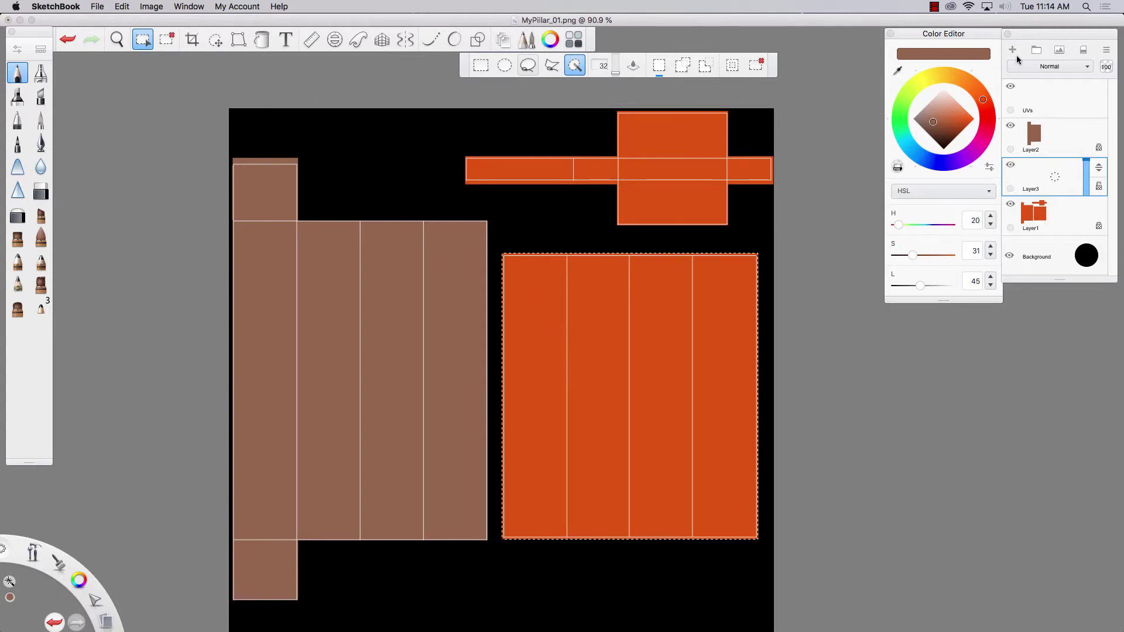
click(261, 39)
click(907, 138)
click(936, 124)
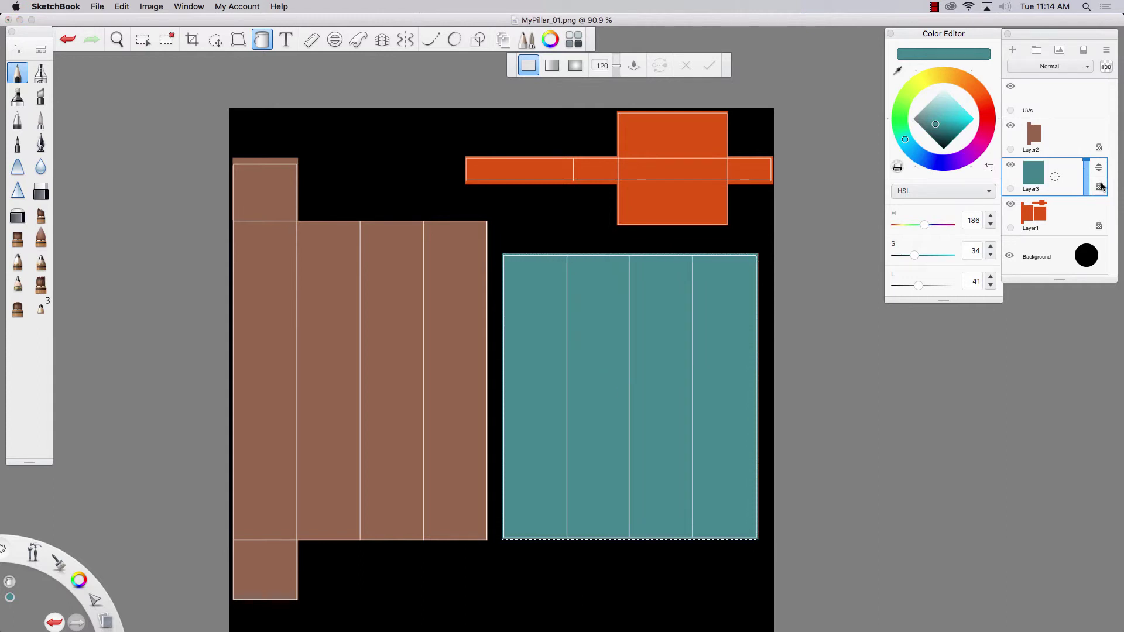
click(1063, 218)
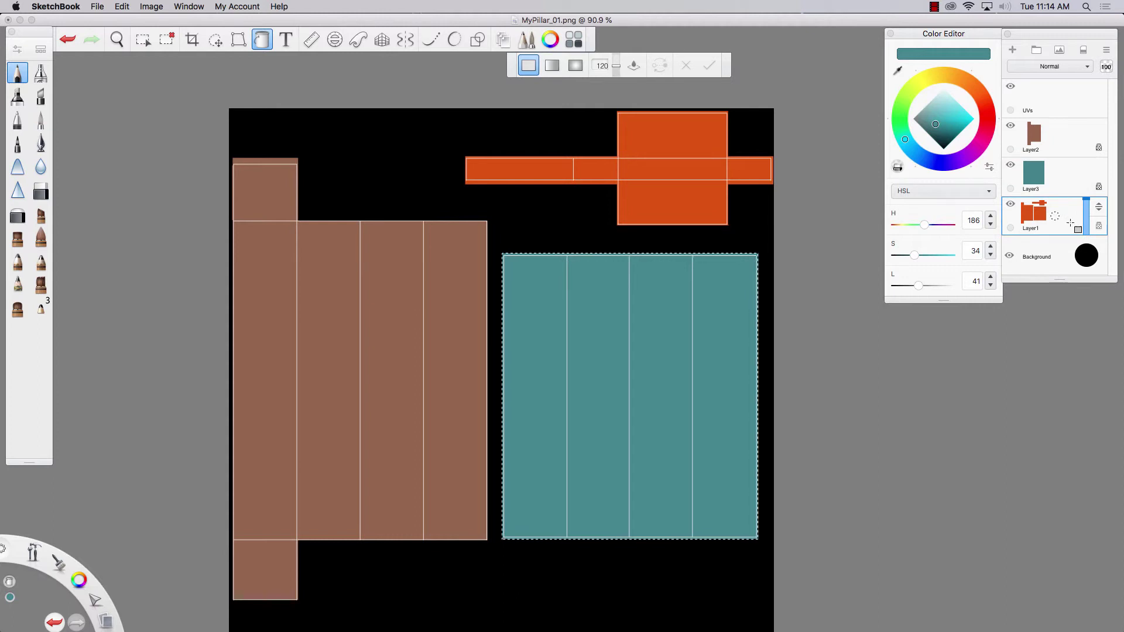
click(143, 40)
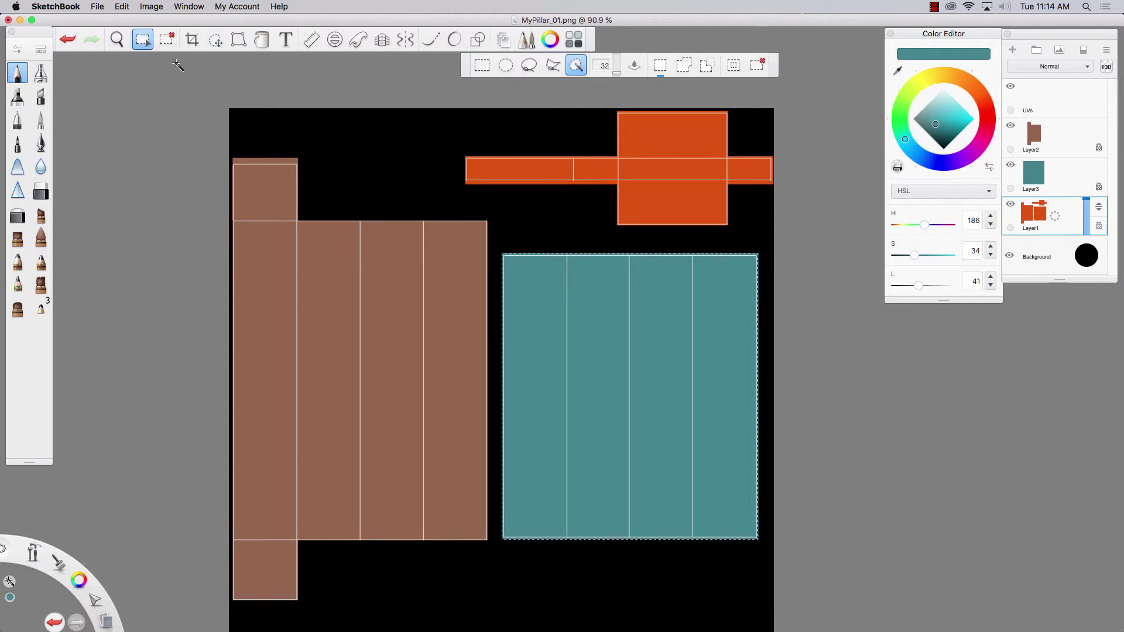
- Select the cross-shaped shell and fill it green (H 89, S 17, L 50) on new Layer4, then deselect
click(576, 65)
click(652, 175)
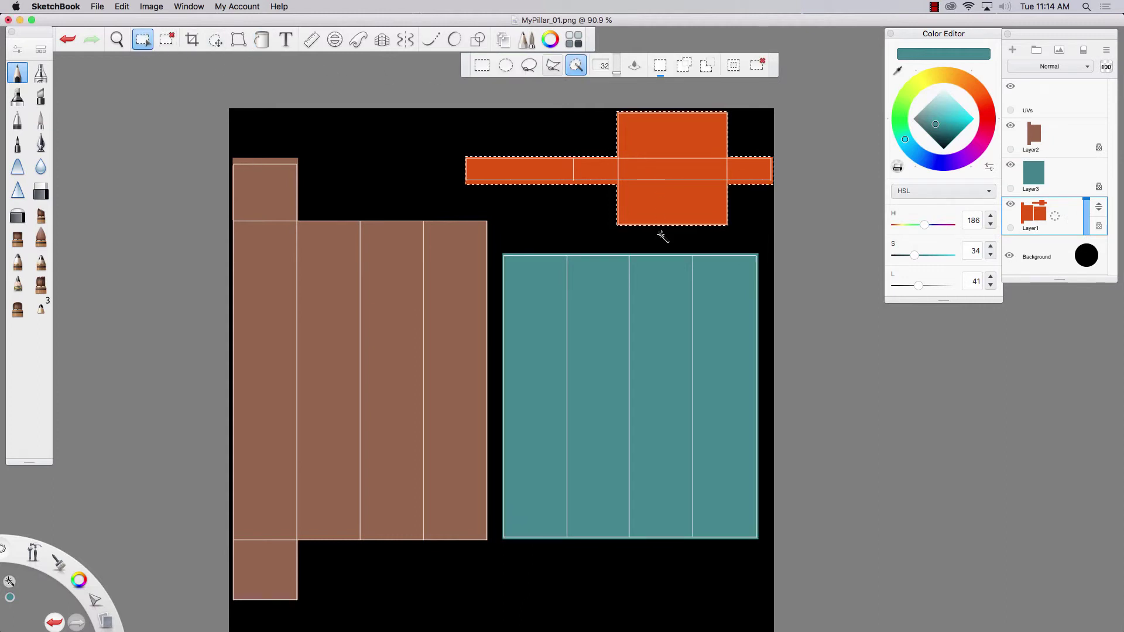
click(1013, 50)
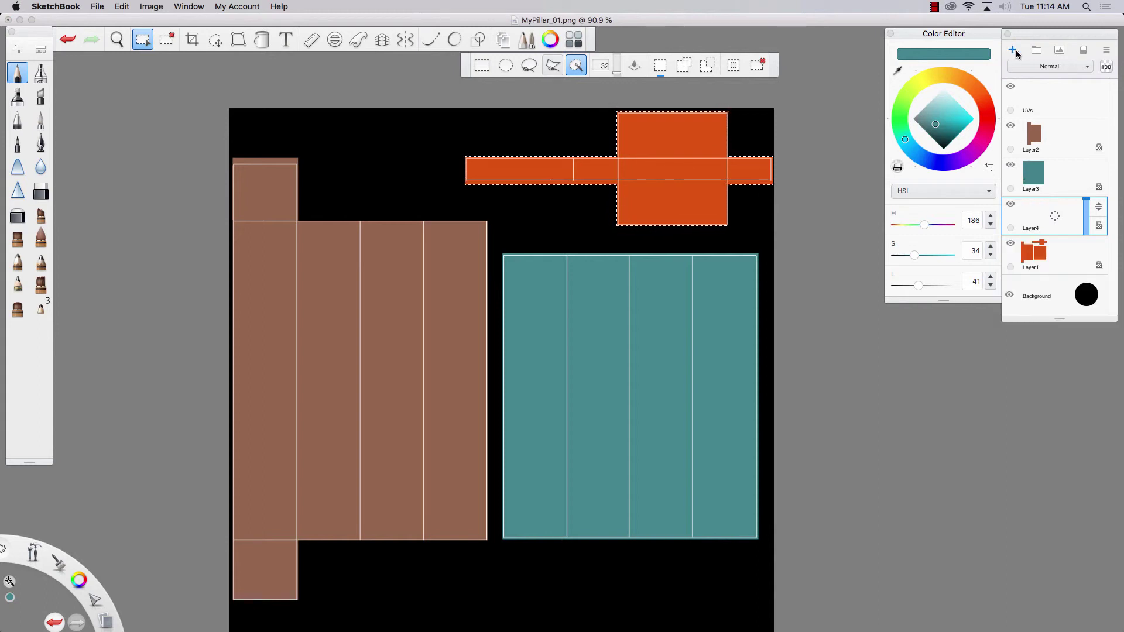
click(972, 86)
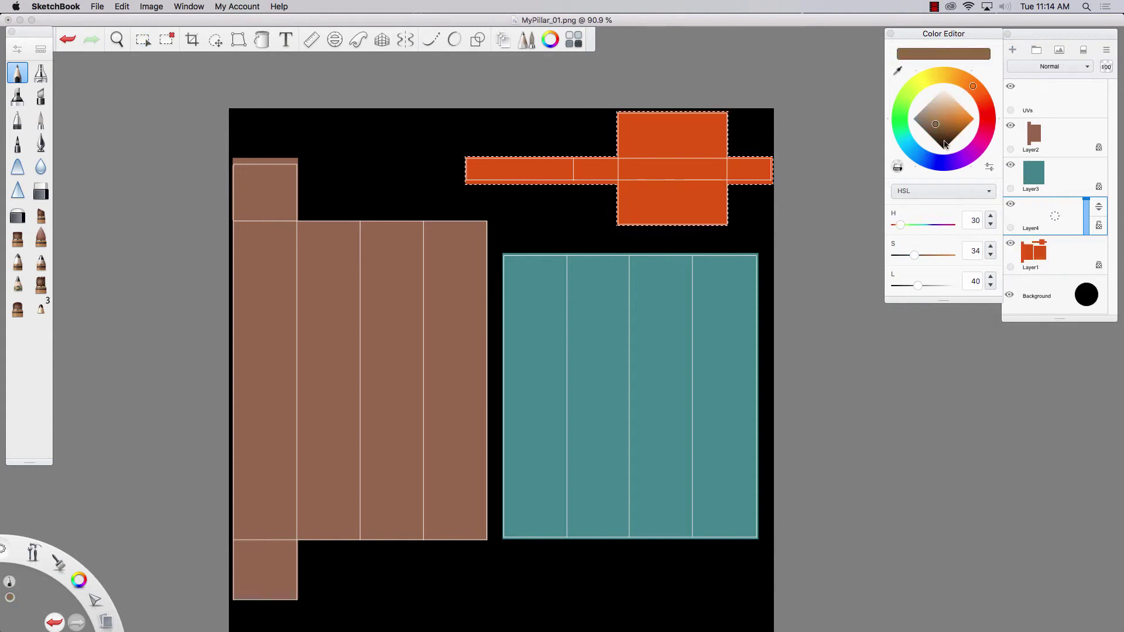
click(910, 103)
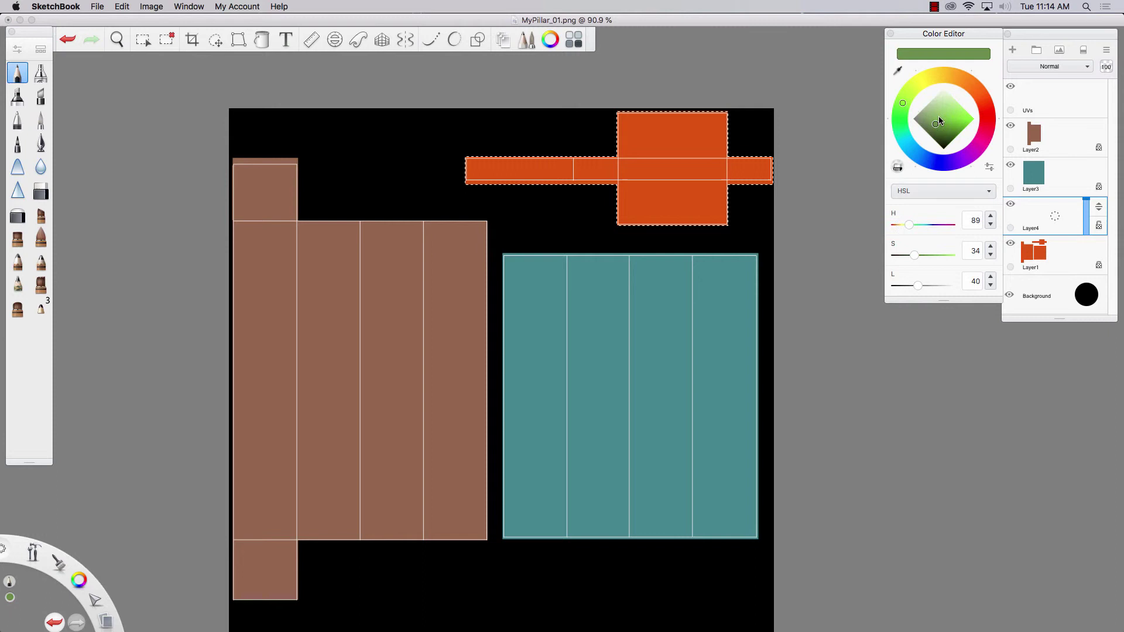
click(924, 119)
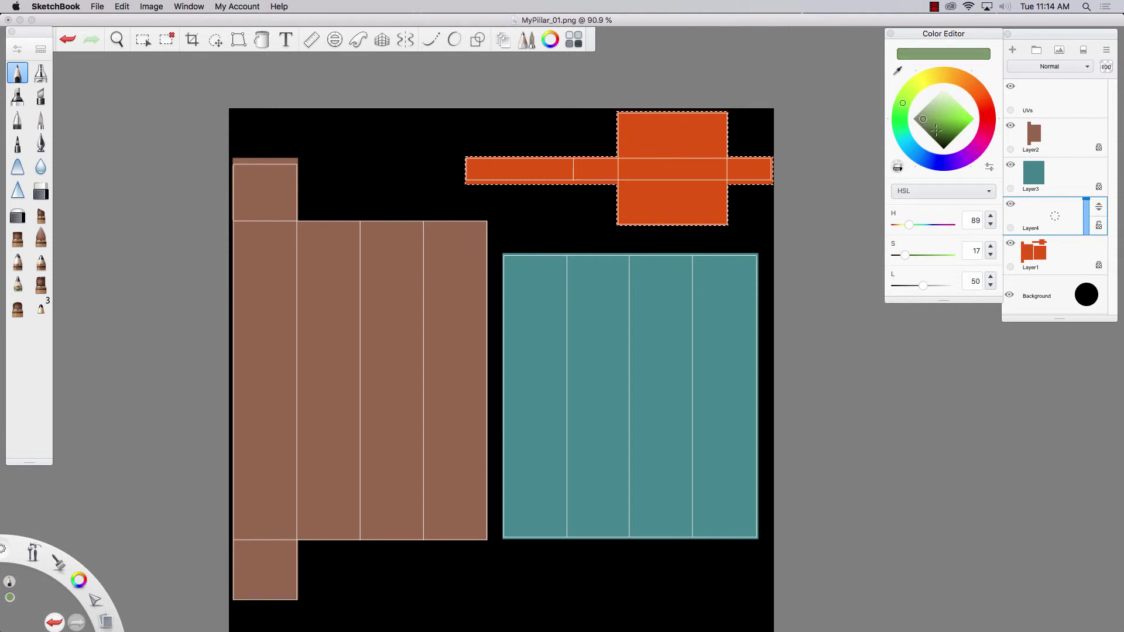
key(f)
click(656, 182)
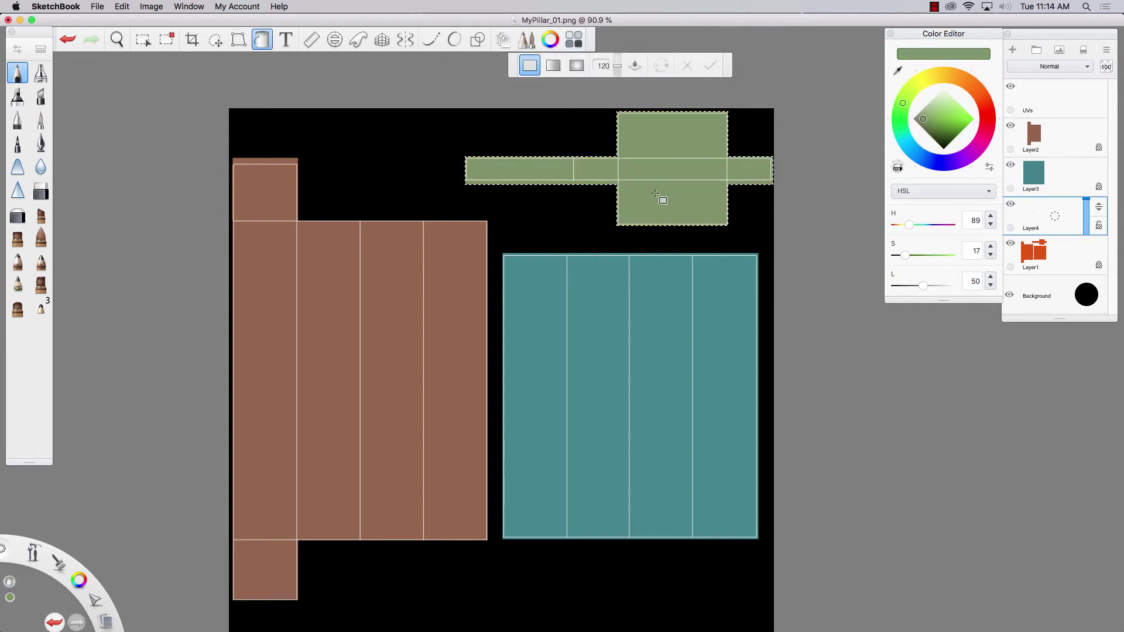
key(super+d)
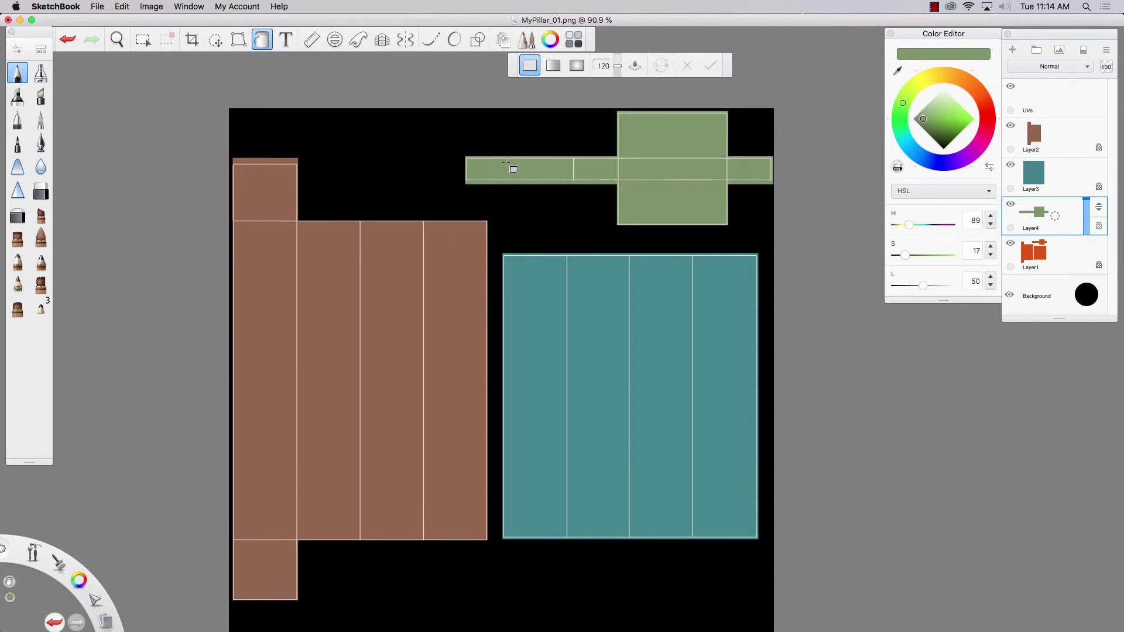
- Save MyPillar_01.png with layers merged, then switch from SketchBook back to Maya
key(ctrl+s)
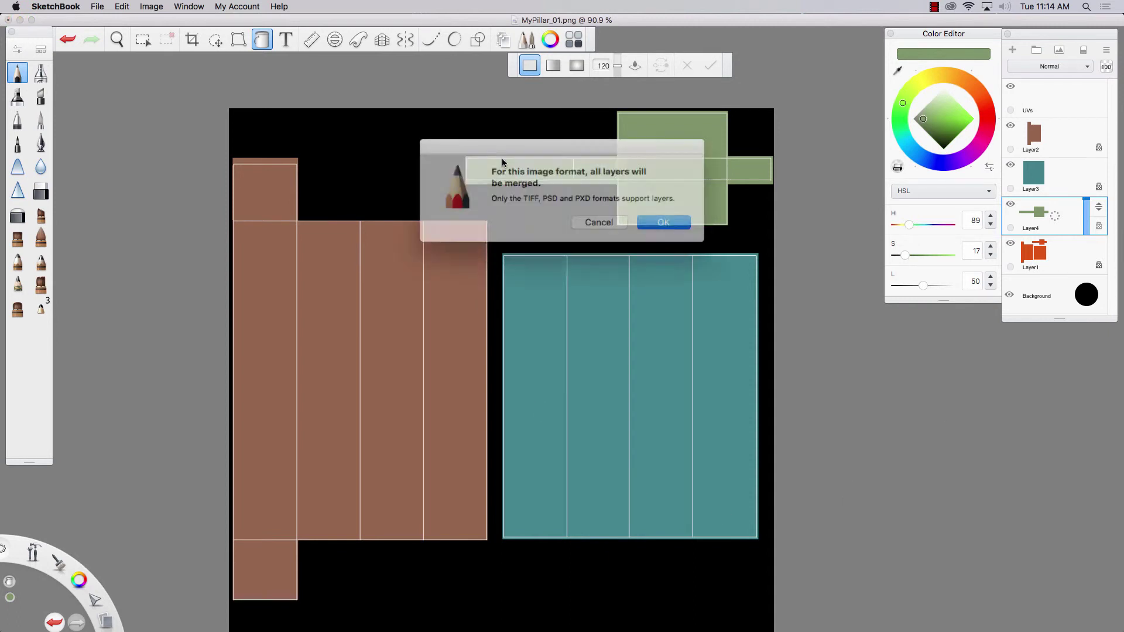
key(Return)
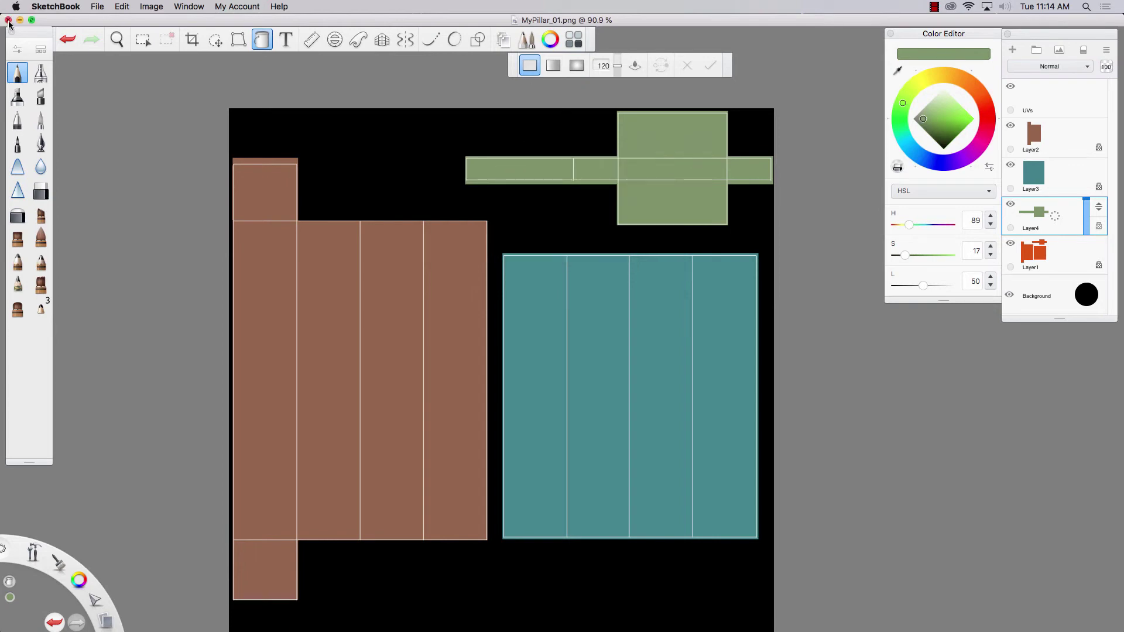
click(20, 19)
mouse_move(619, 630)
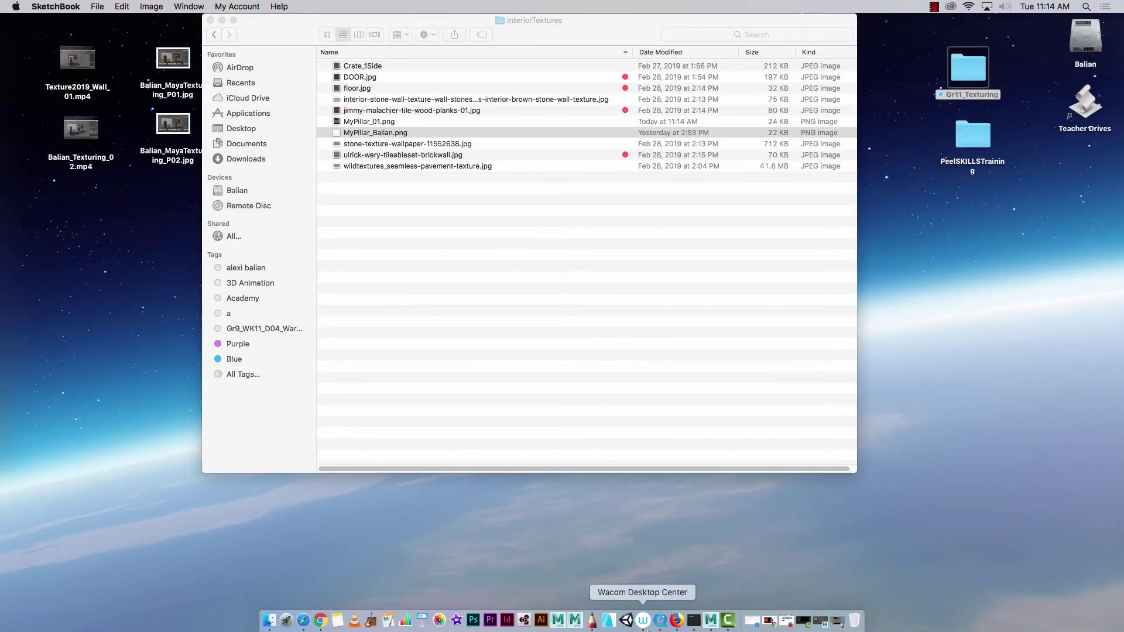
click(711, 621)
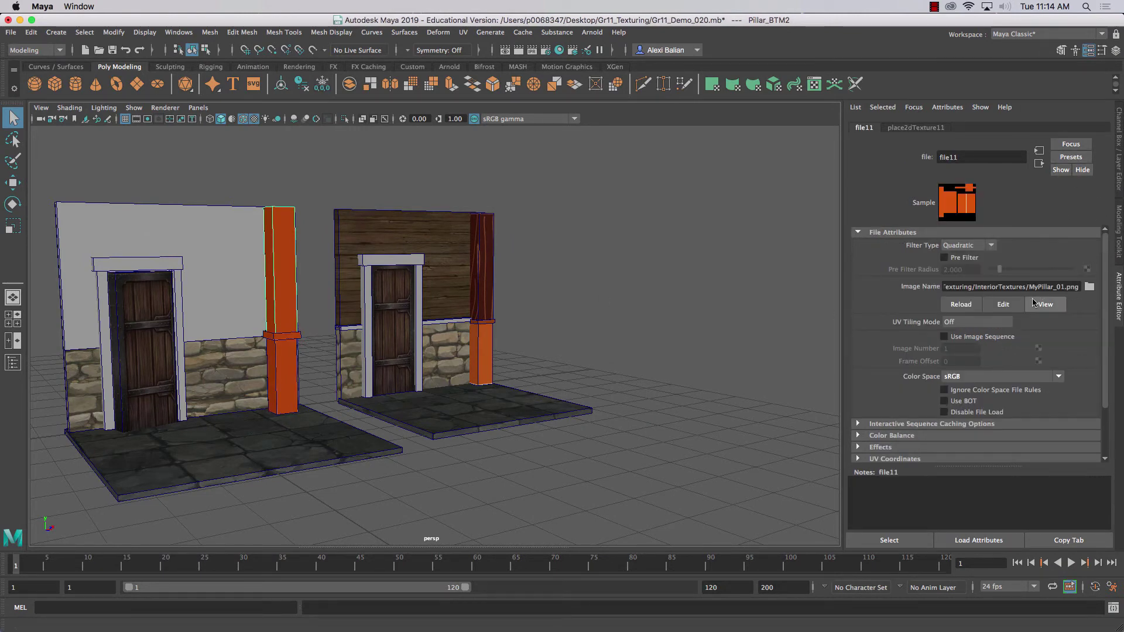
- Reload file11's MyPillar_01.png and check the ring's and lower column's file textures, then deselect
click(961, 305)
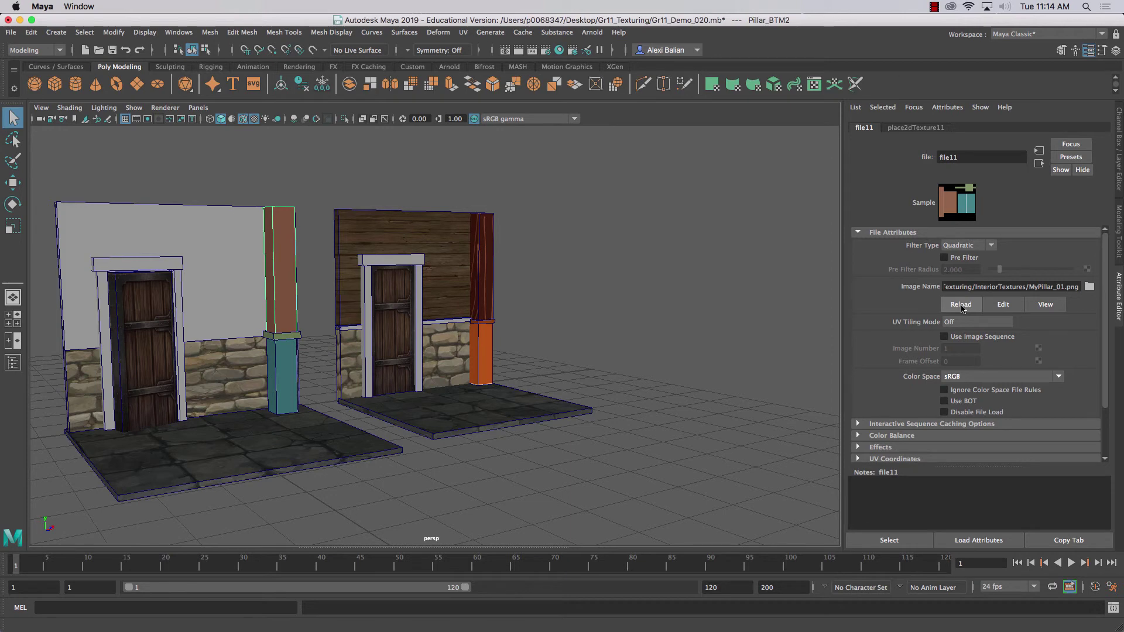
click(286, 338)
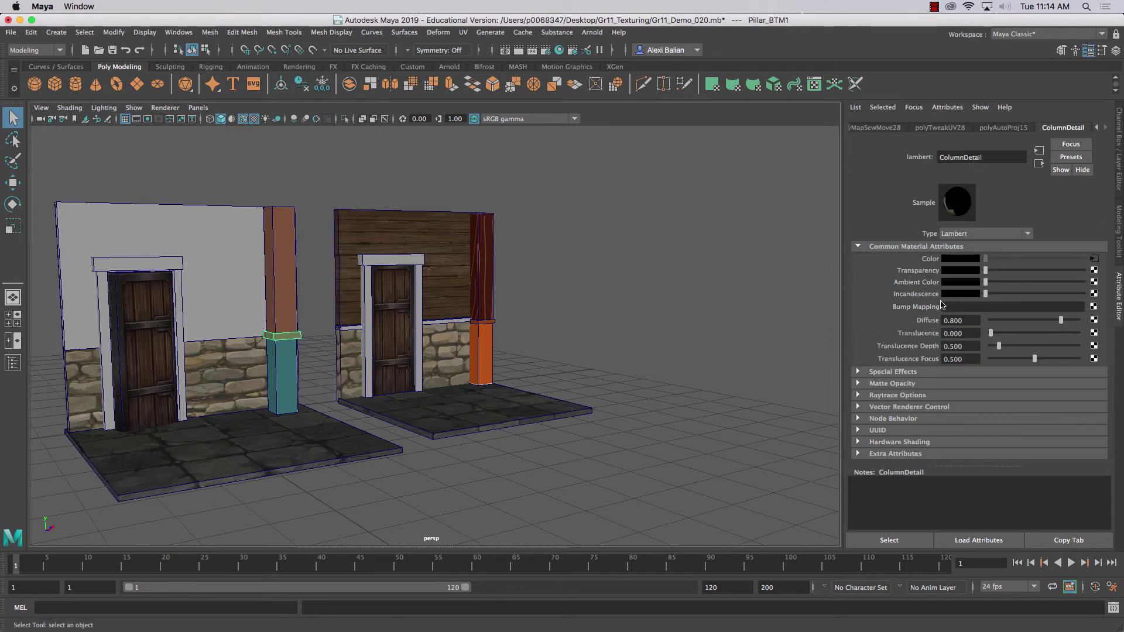
click(1094, 259)
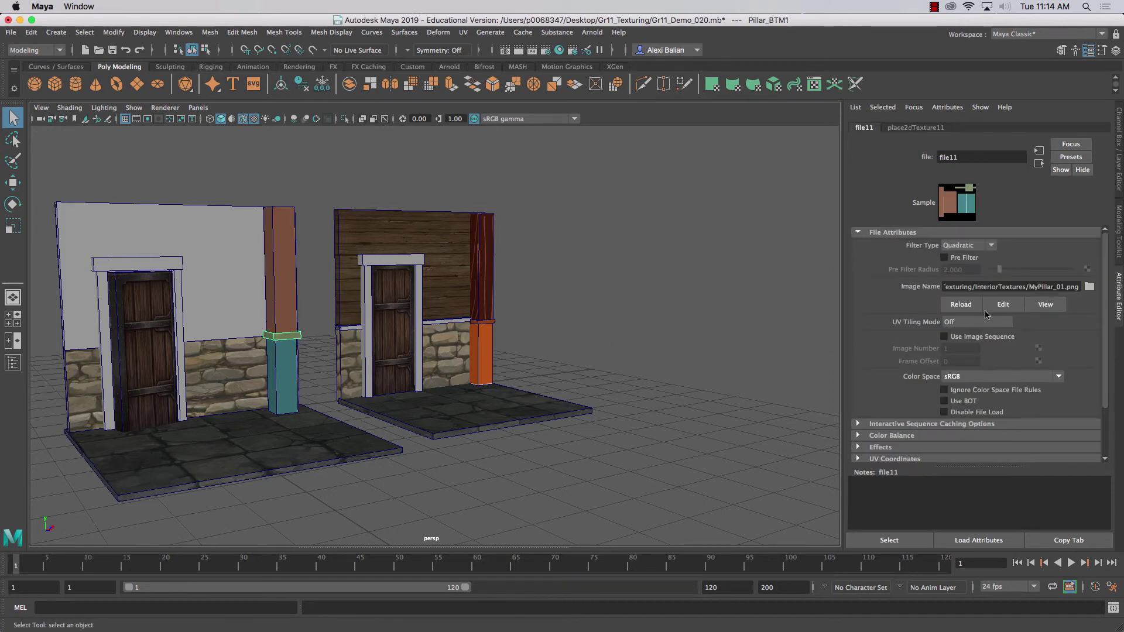
click(287, 380)
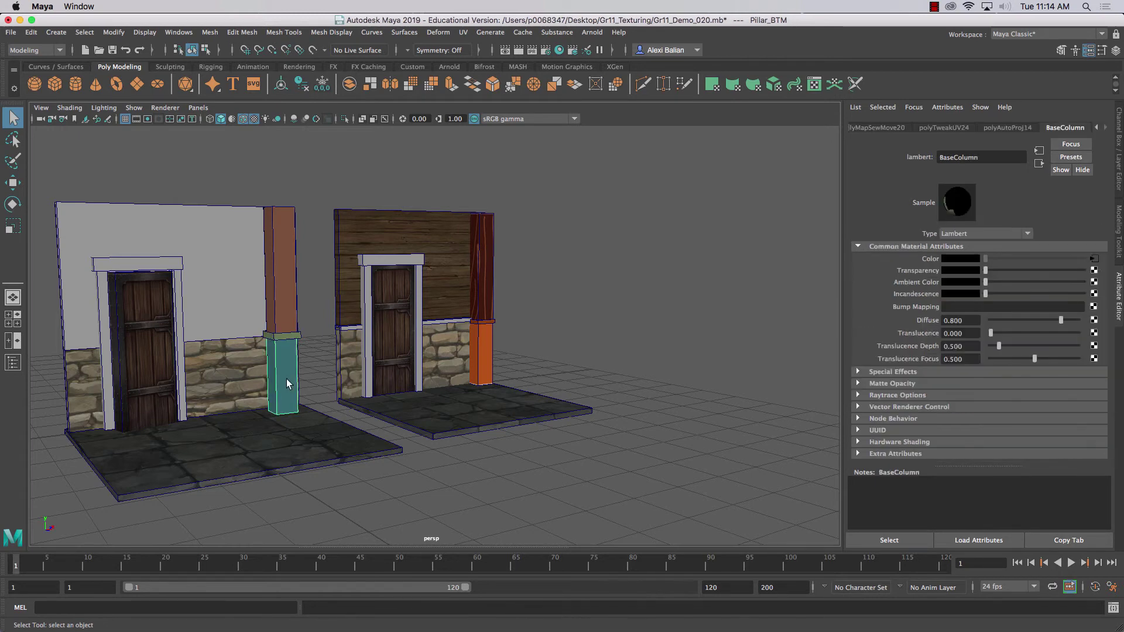
click(1095, 260)
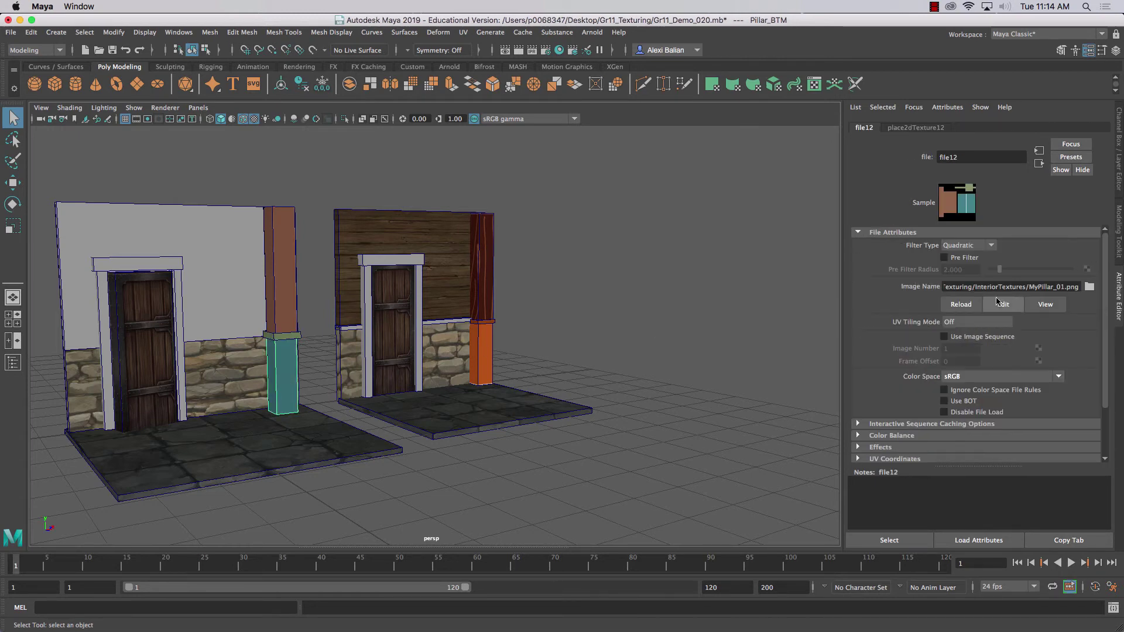
click(237, 179)
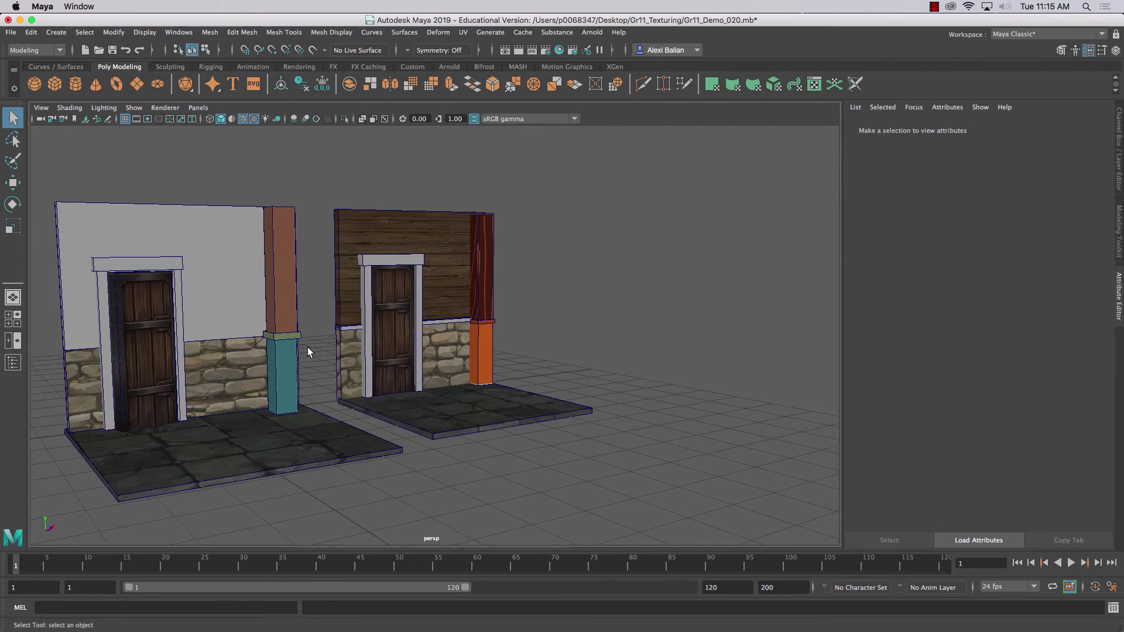
alt+drag(413, 328, 566, 264)
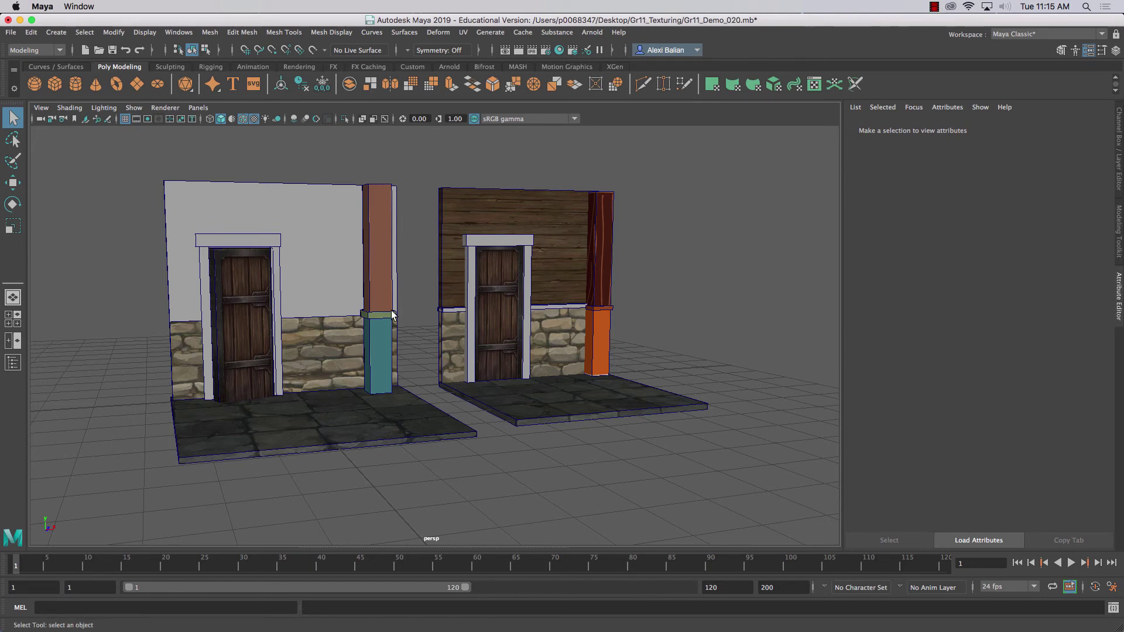
alt+drag(392, 314, 379, 306)
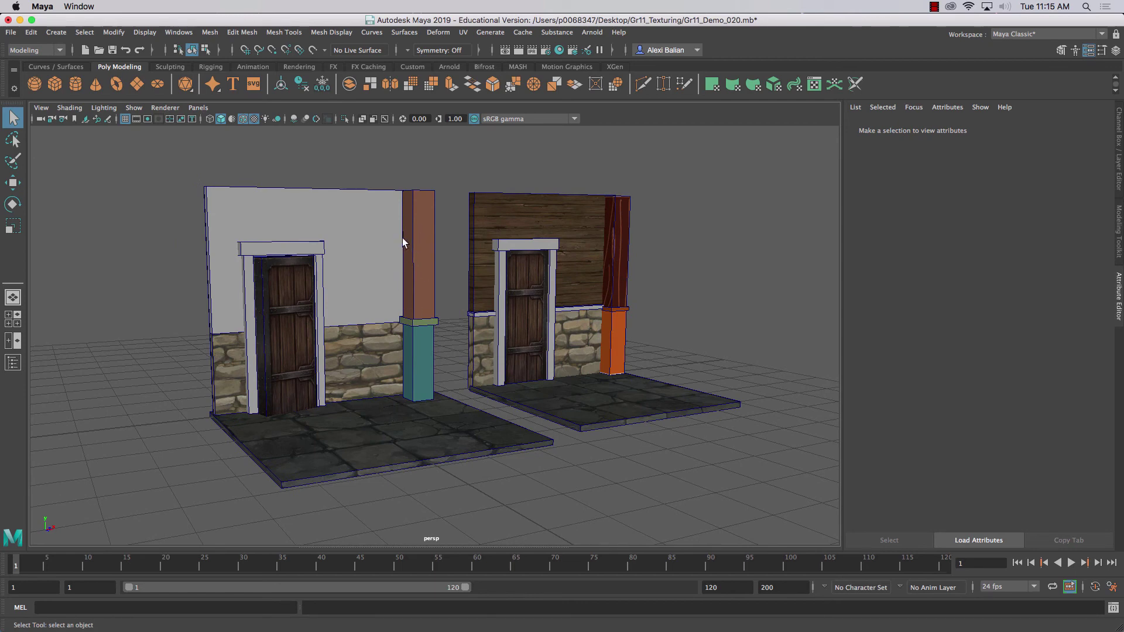
scroll(402, 238, up, 3)
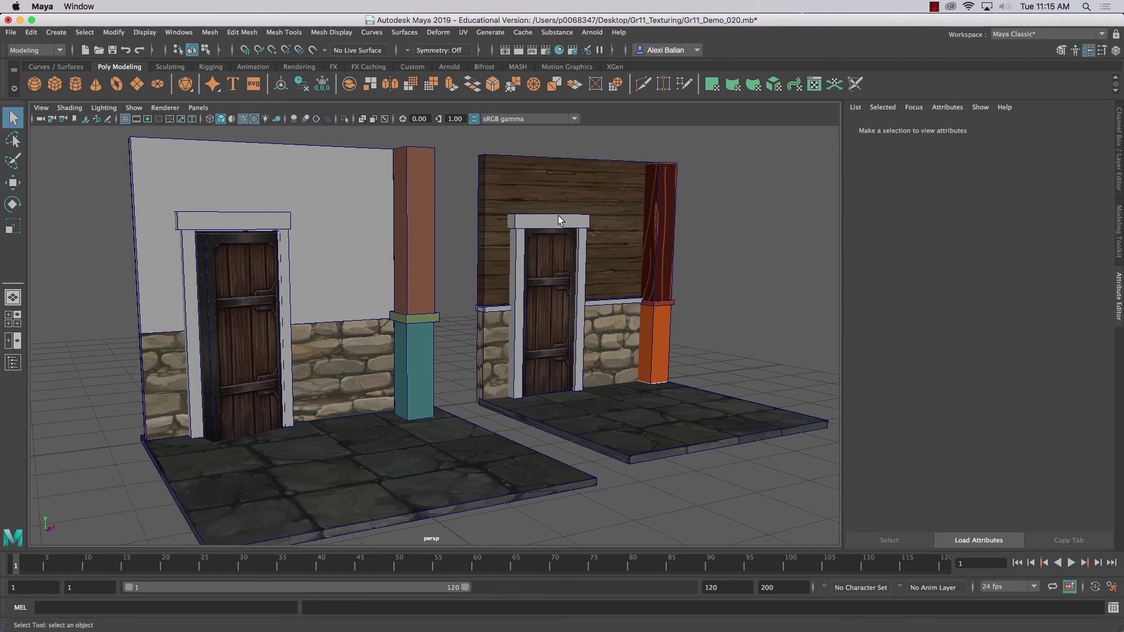
click(934, 6)
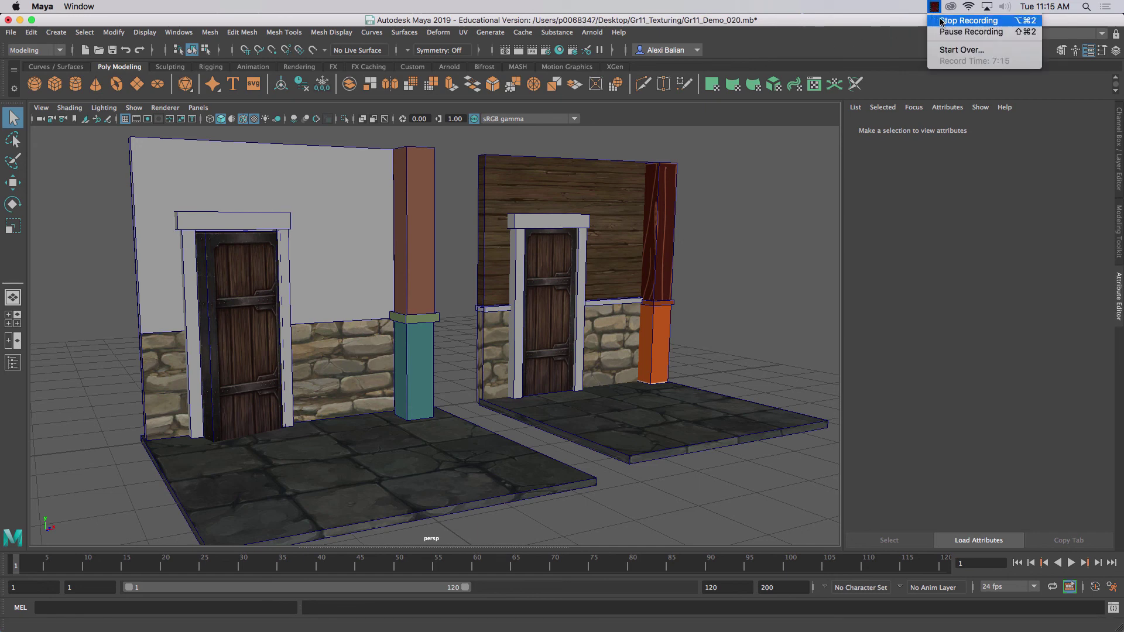